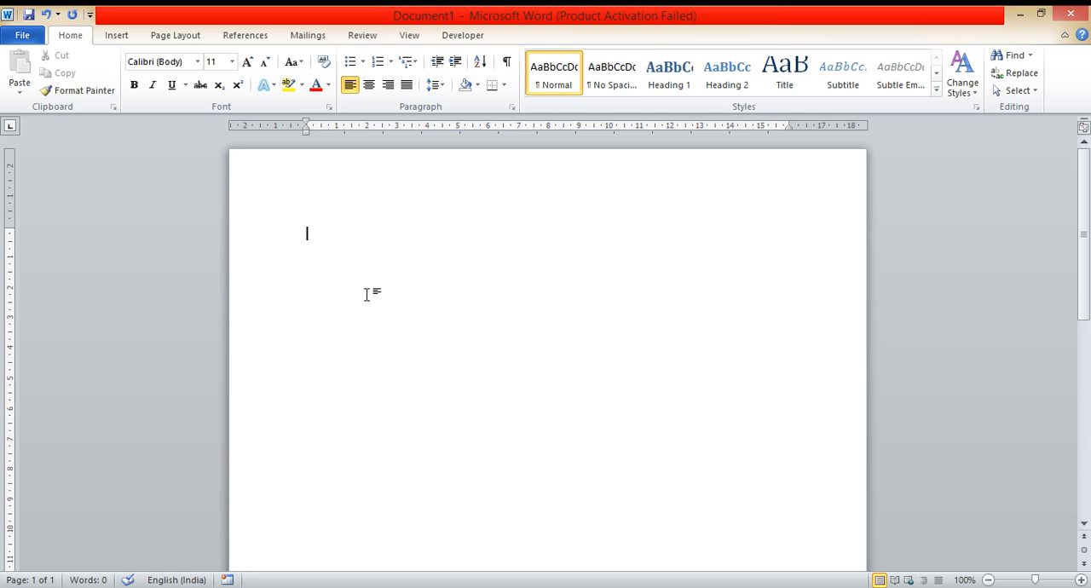
Step: Type A B C D on the first line and format it in Times New Roman at size 18
type("A B C D")
left_click(287, 240)
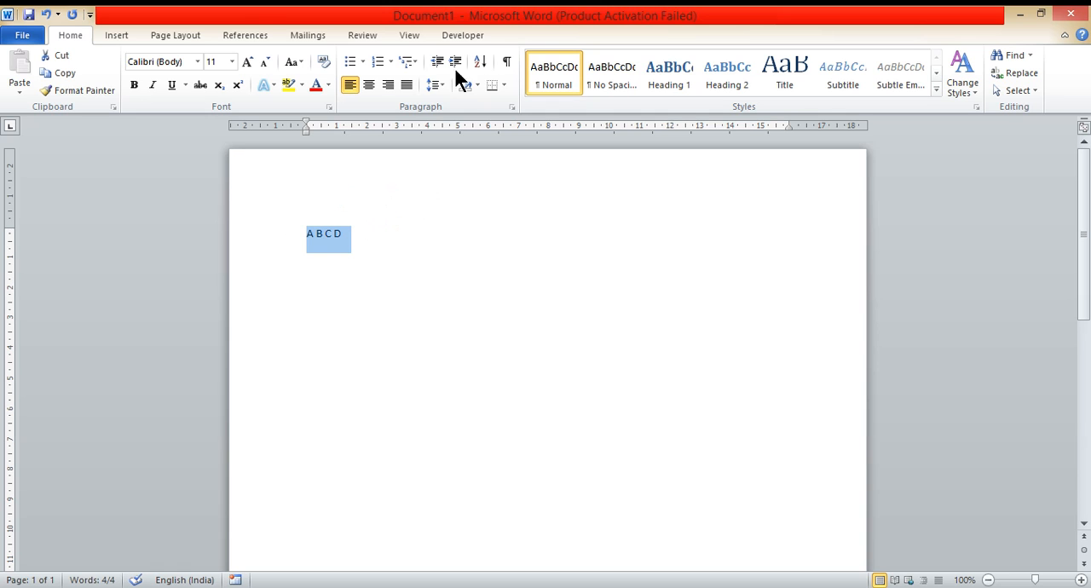
left_click(197, 61)
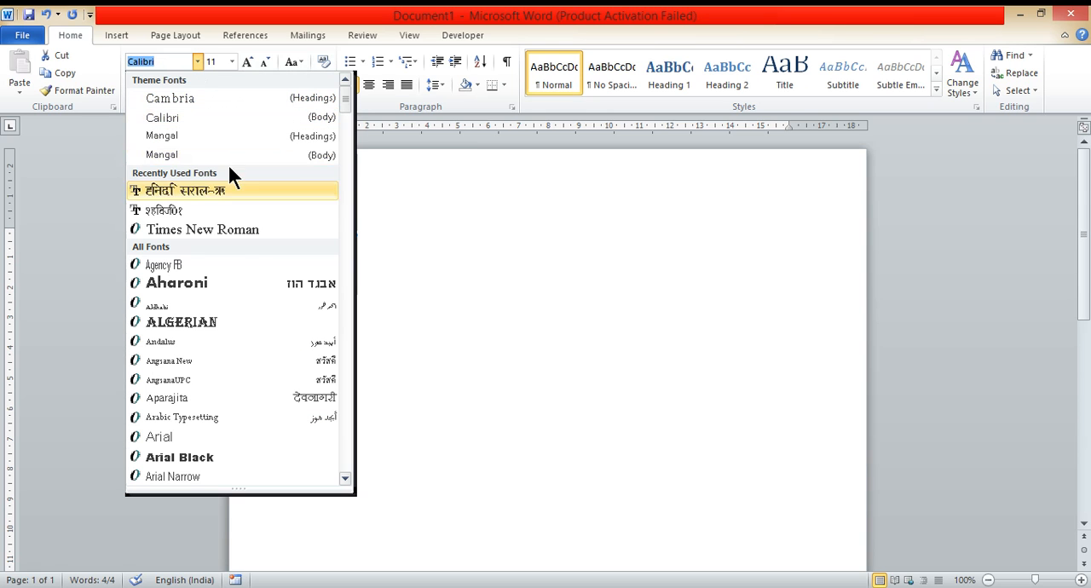
left_click(223, 229)
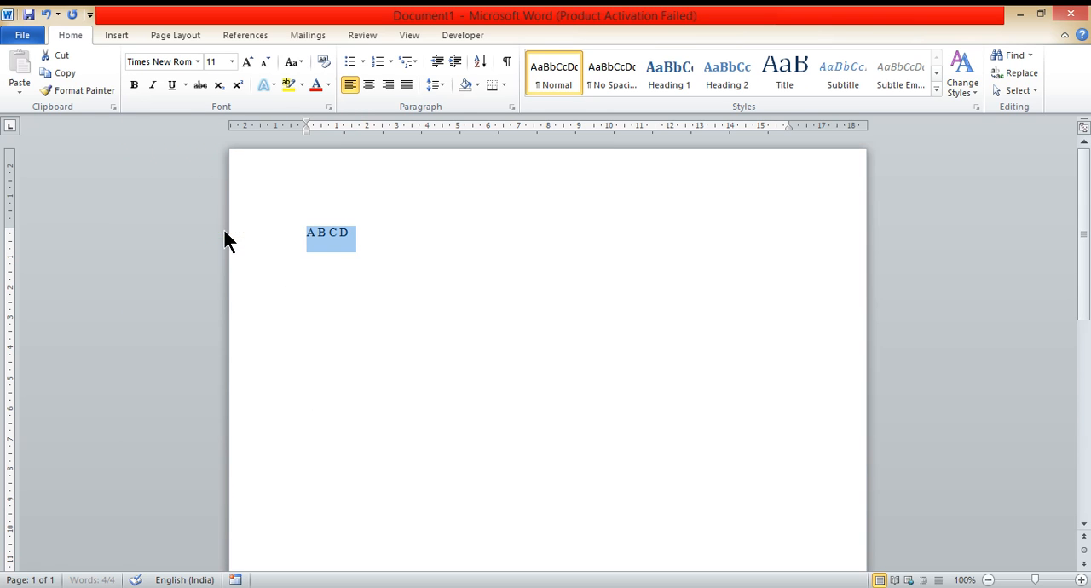
left_click(231, 62)
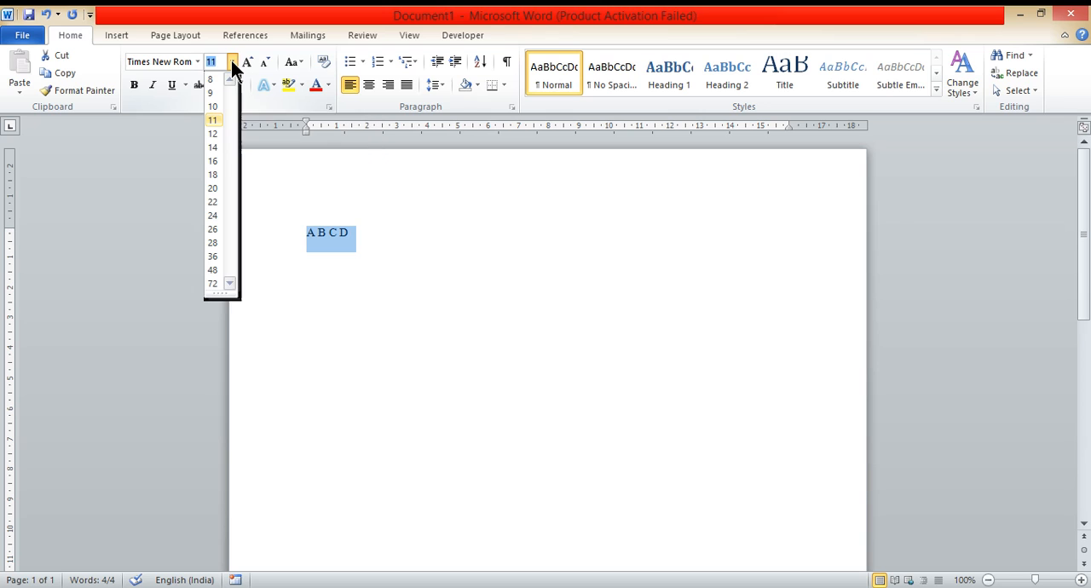
left_click(217, 176)
left_click(419, 271)
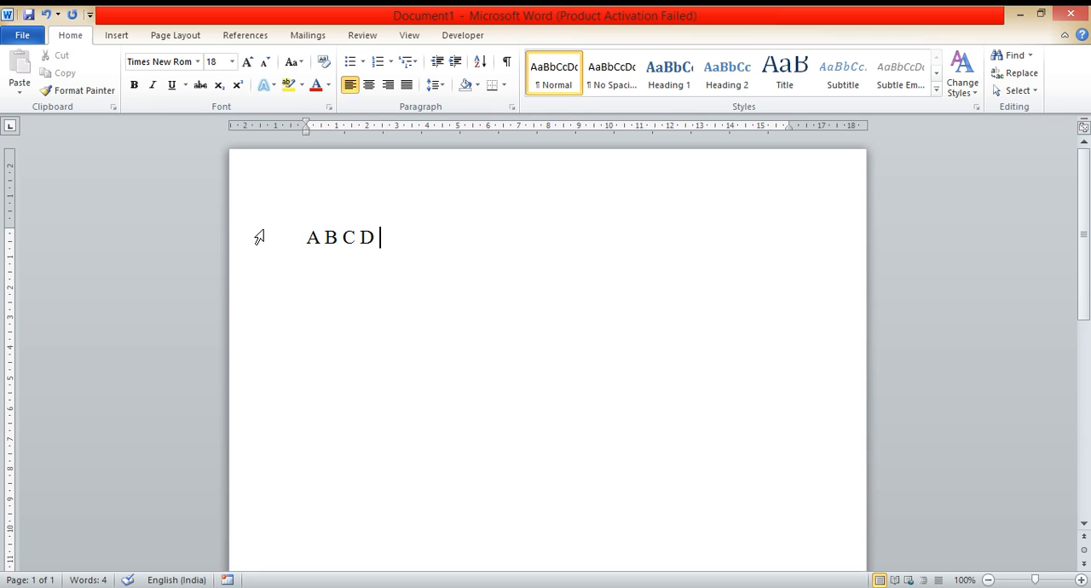
Step: Make the letters A and B bold
left_click_drag(308, 239, 337, 246)
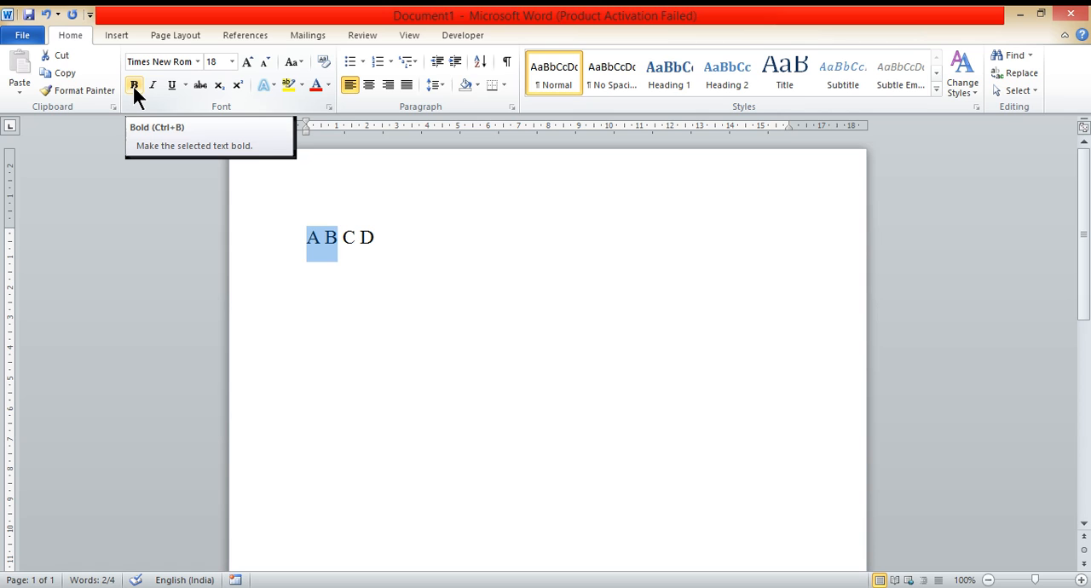
left_click(133, 86)
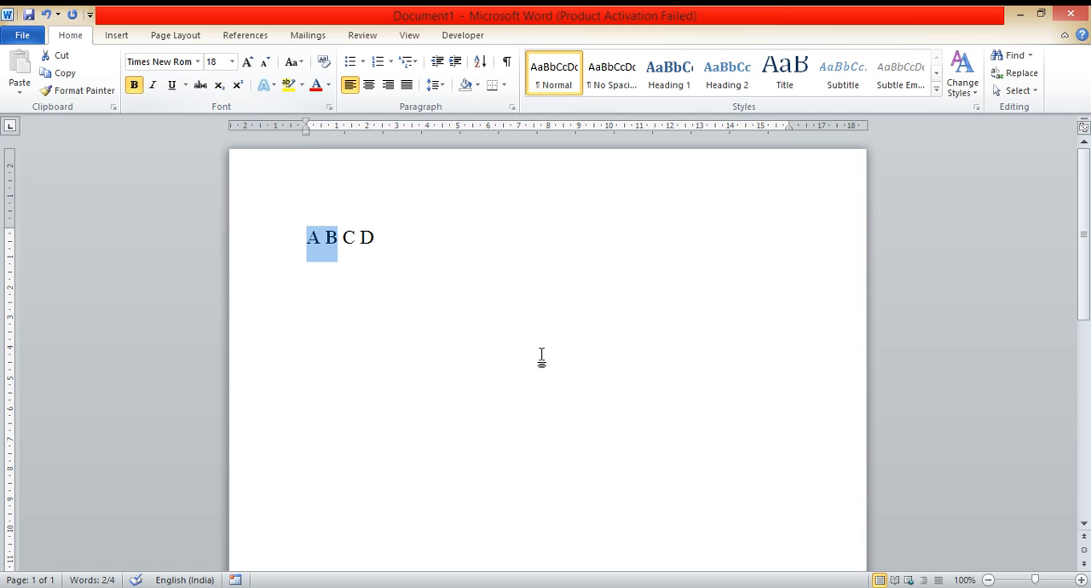
left_click(442, 305)
Step: Colour the letter C red
left_click_drag(343, 243, 356, 241)
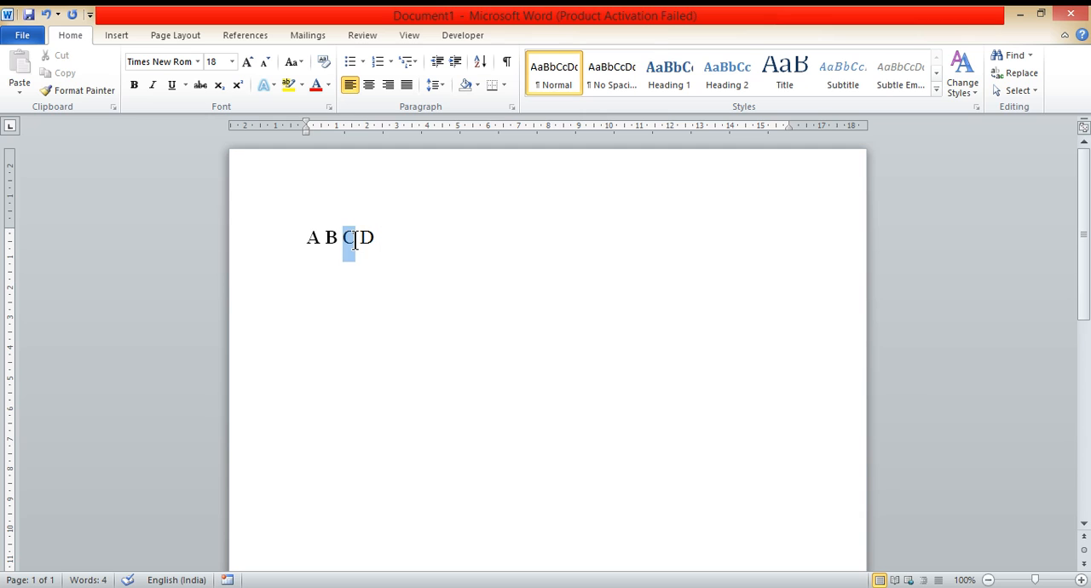
left_click(328, 85)
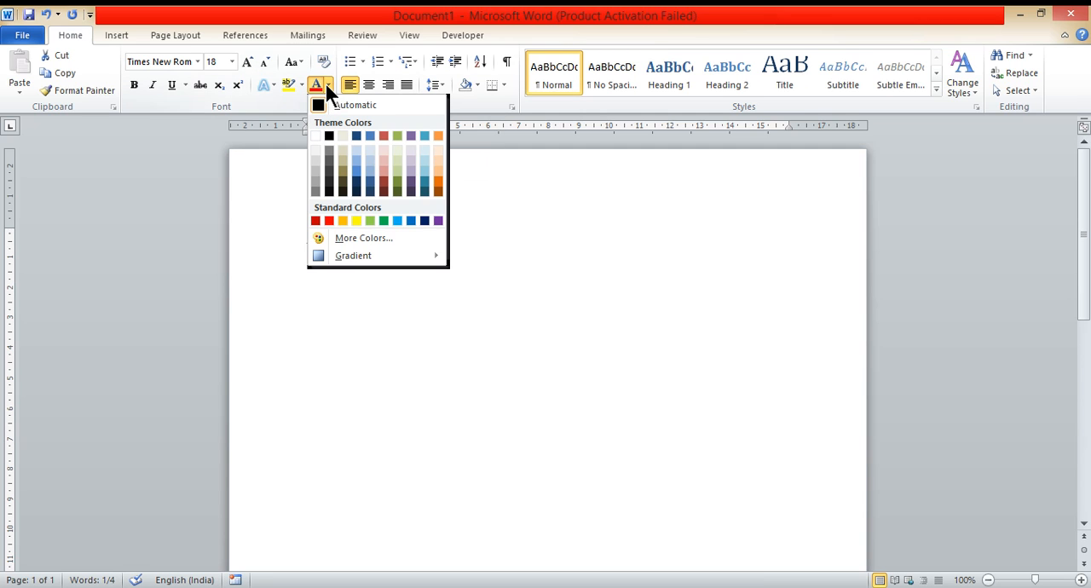
left_click(329, 221)
Step: Underline the letter D and start a new line after it
left_click_drag(383, 238, 365, 241)
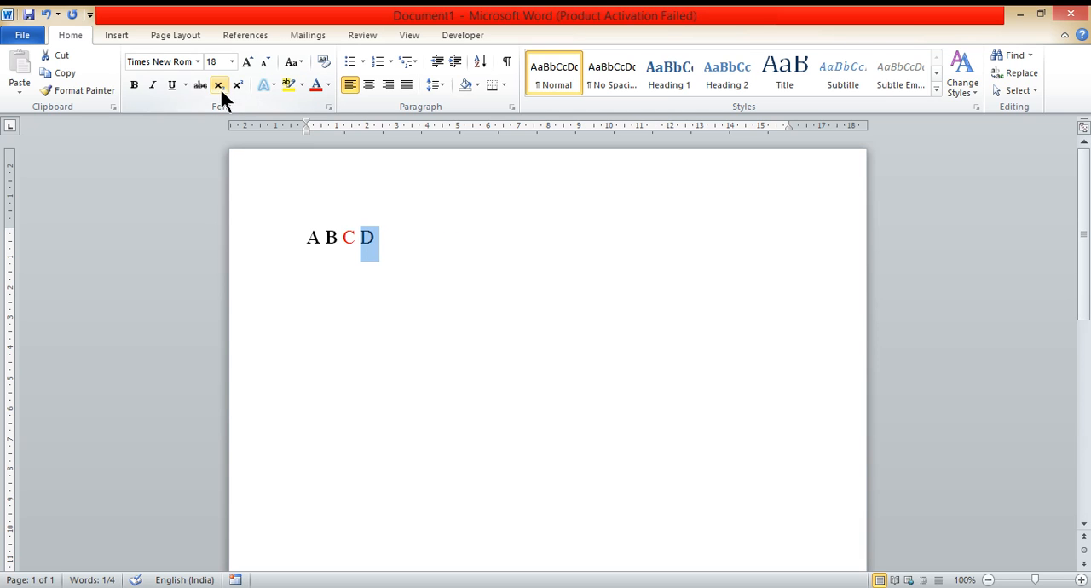
left_click(171, 85)
left_click(427, 259)
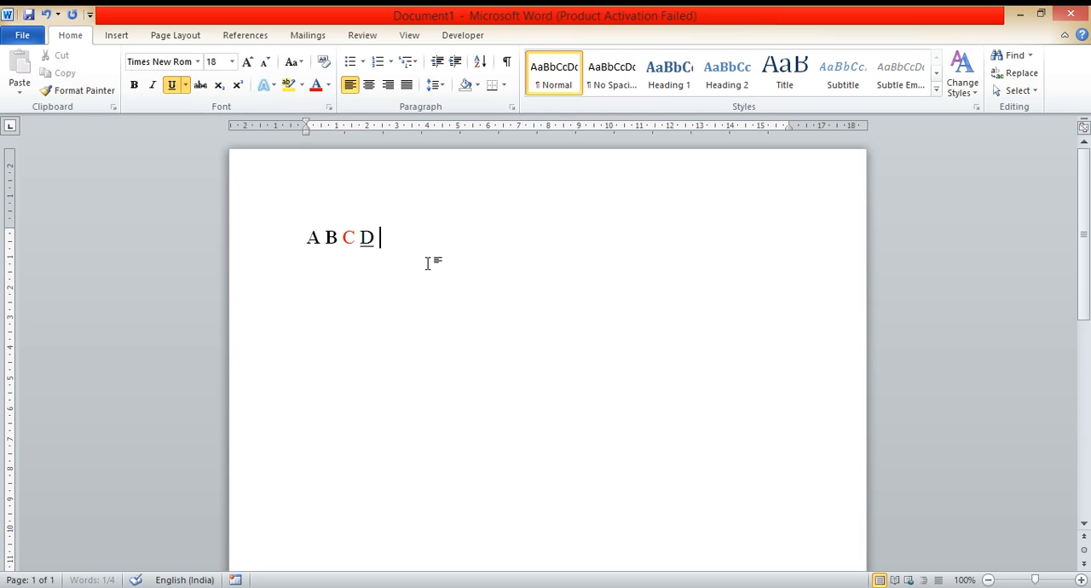
key("Return")
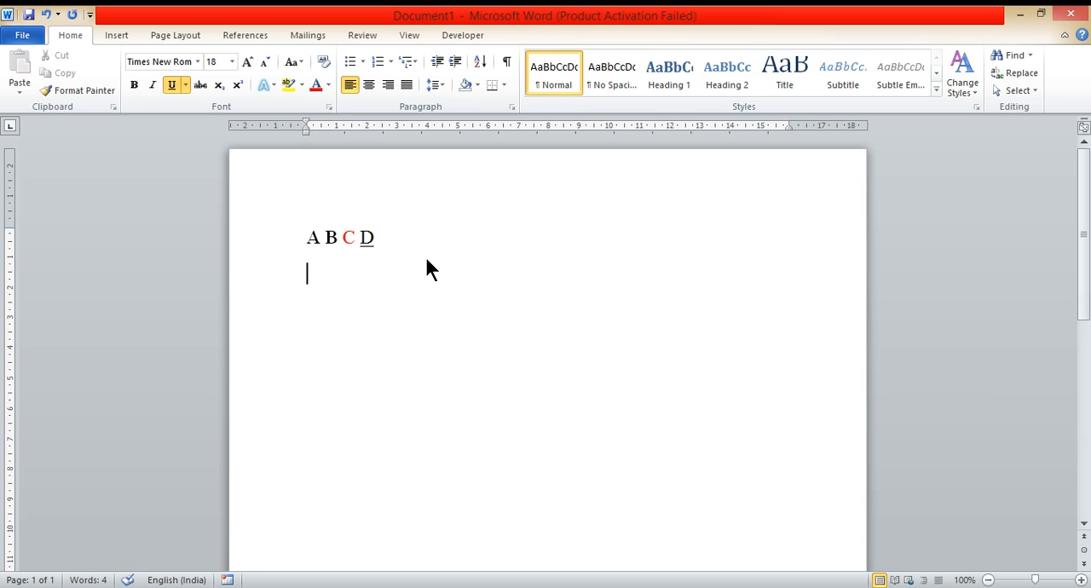
Step: Insert a 3x3 table below the text
left_click(117, 34)
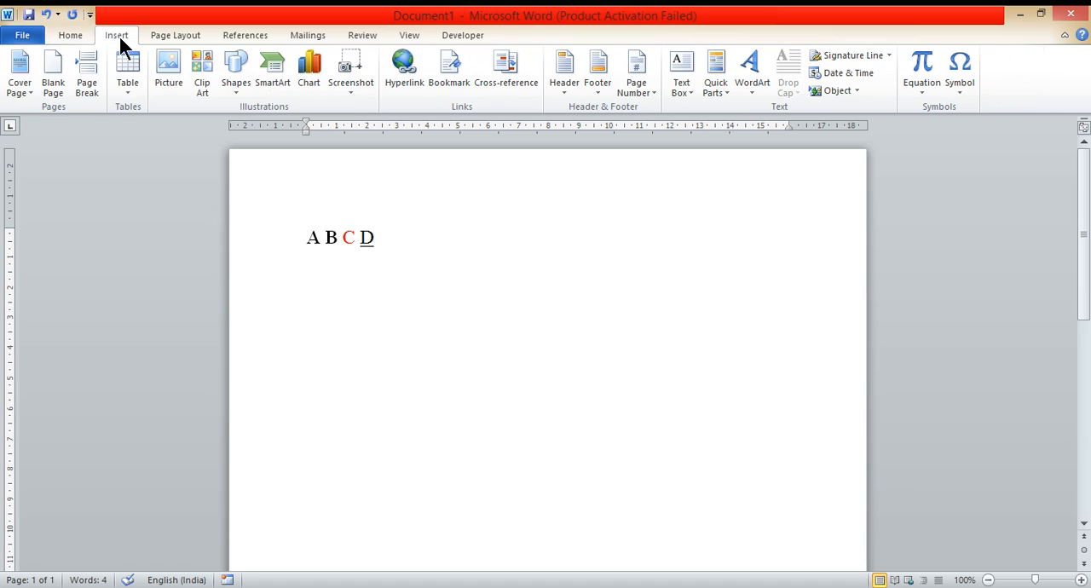
left_click(127, 89)
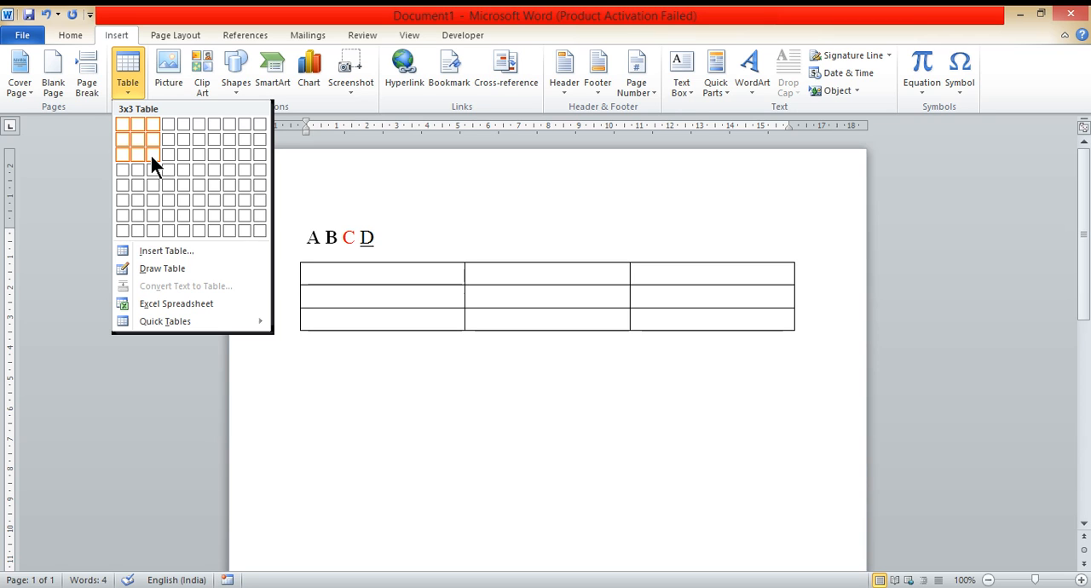
left_click(151, 157)
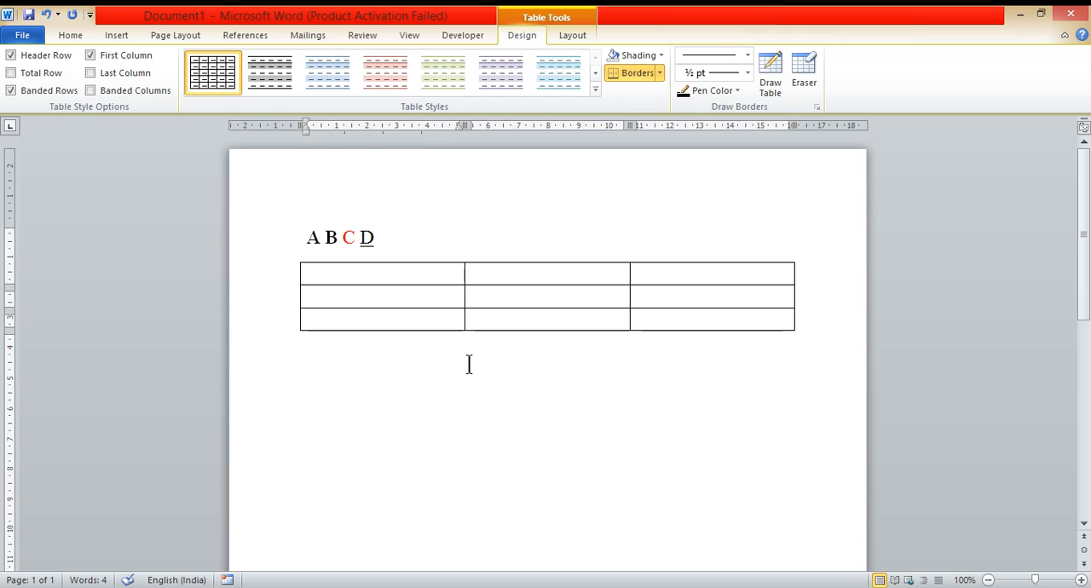
Step: Fill the header row with Name, Date of Birth and Age, correcting the typo in Birth
type("Name")
key("Tab")
type("Date")
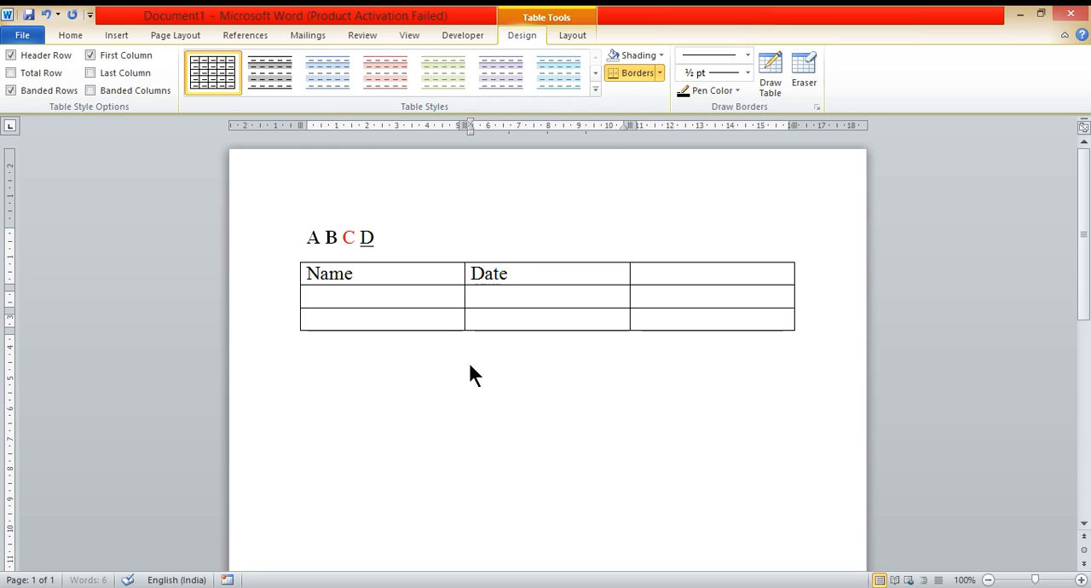
type(" of Birtgh")
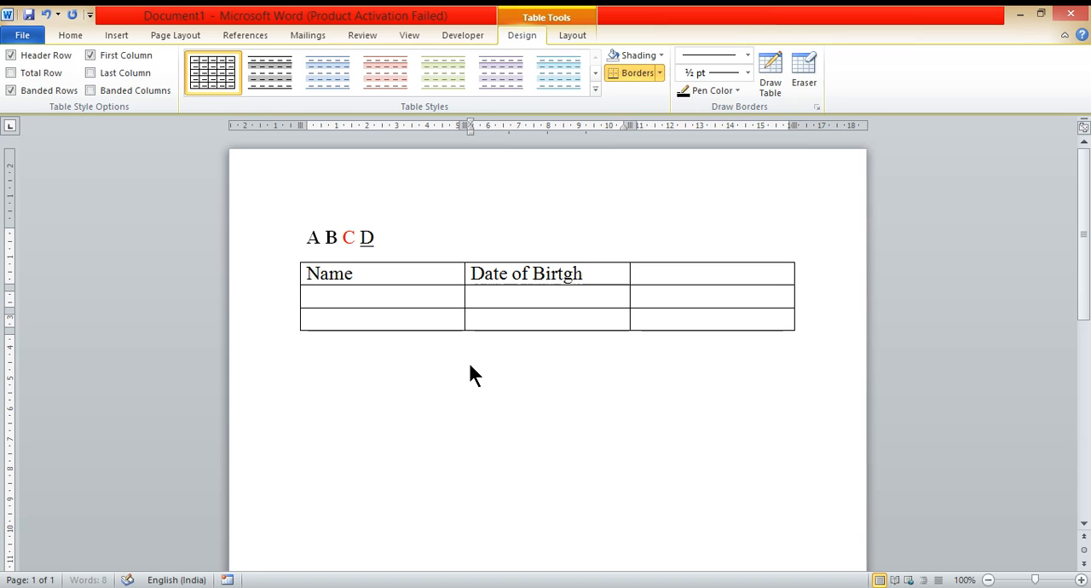
key("BackSpace")
key("BackSpace")
key("BackSpace")
type("th")
key("Tab")
type("Age")
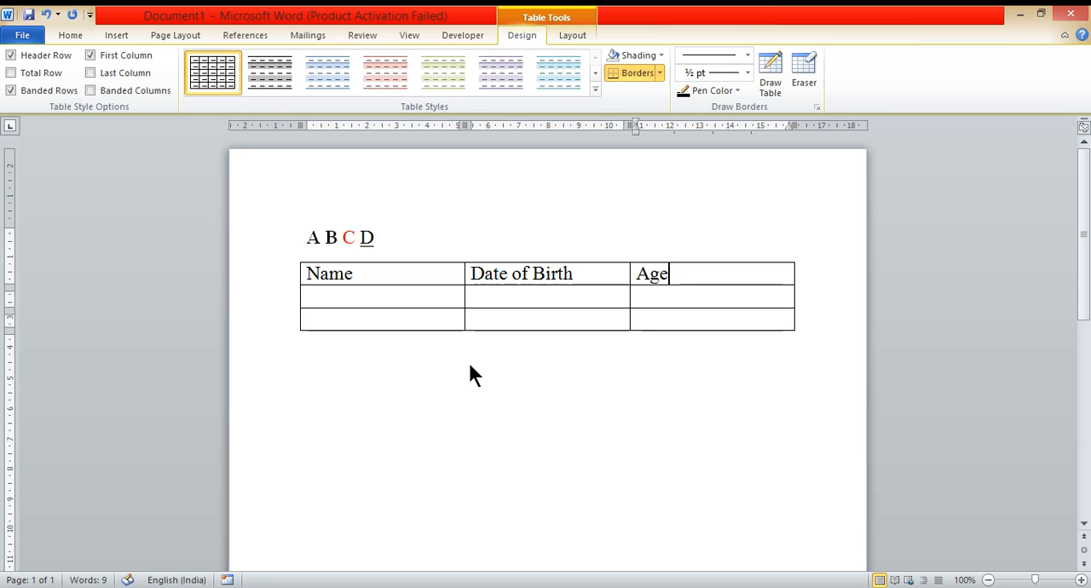
Step: Add a fourth row at the bottom of the table
key("Down")
key("Left")
key("Left")
key("Right")
key("Right")
key("Tab")
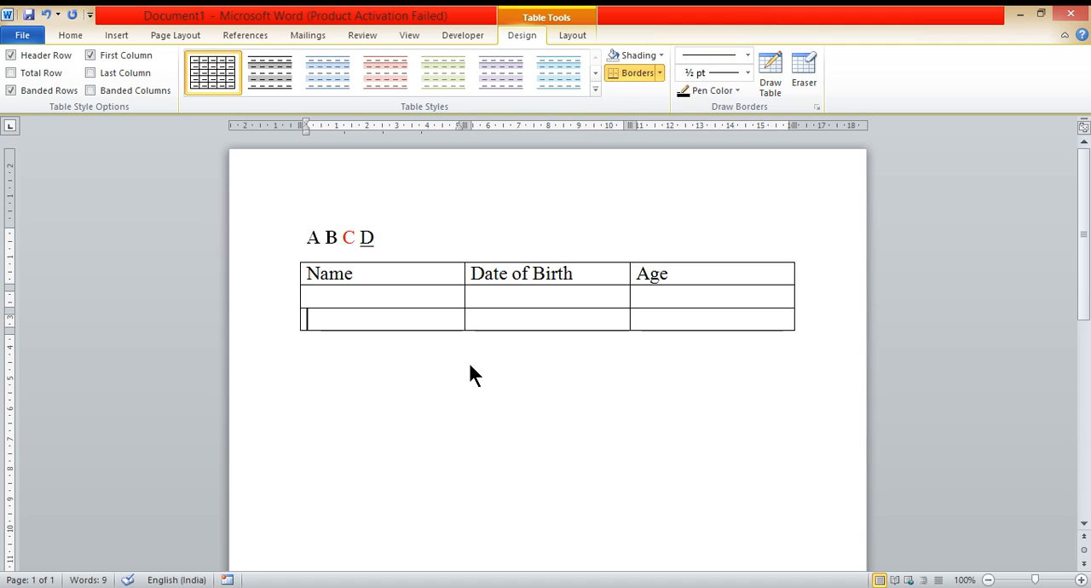
left_click(810, 303)
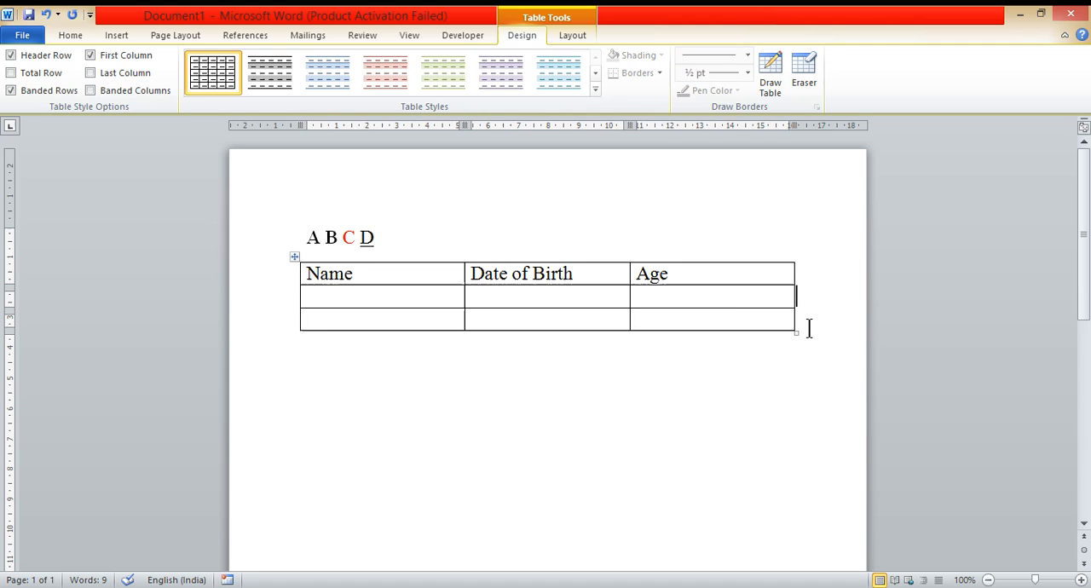
left_click(809, 328)
key("Return")
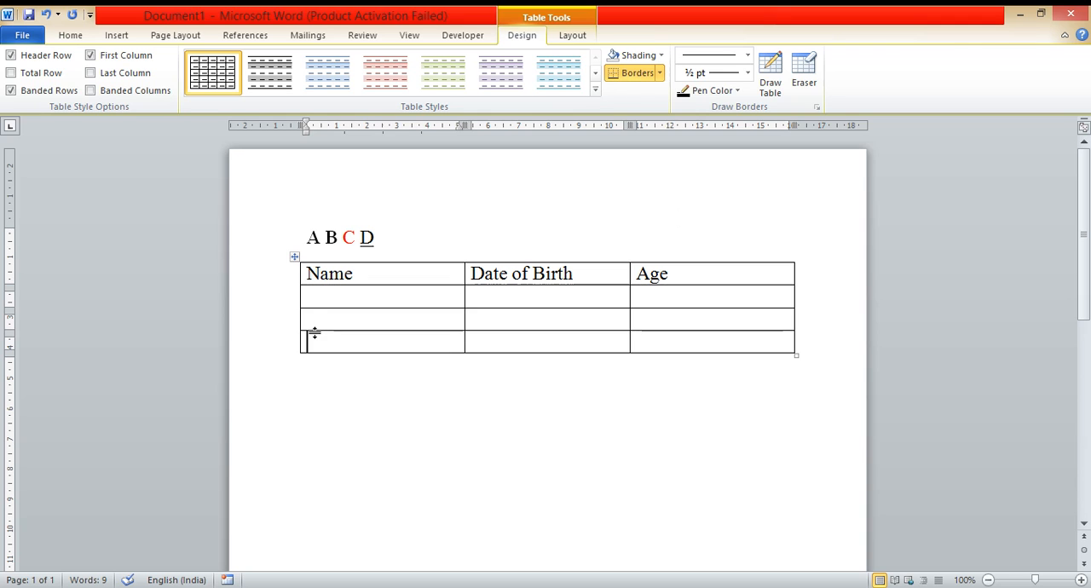
Step: Delete the table's third row entirely
left_click_drag(312, 317, 694, 313)
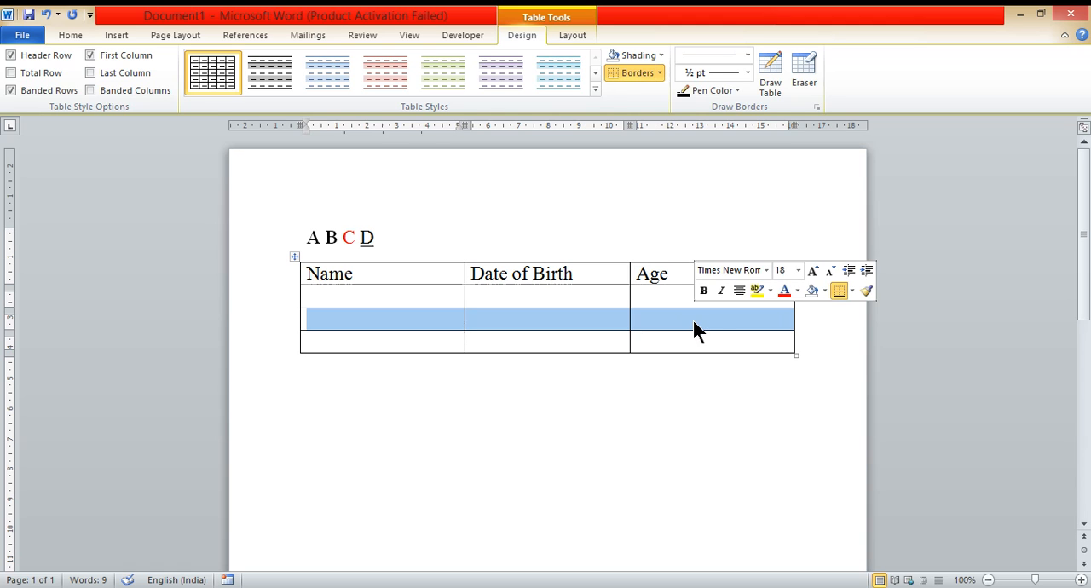
right_click(694, 328)
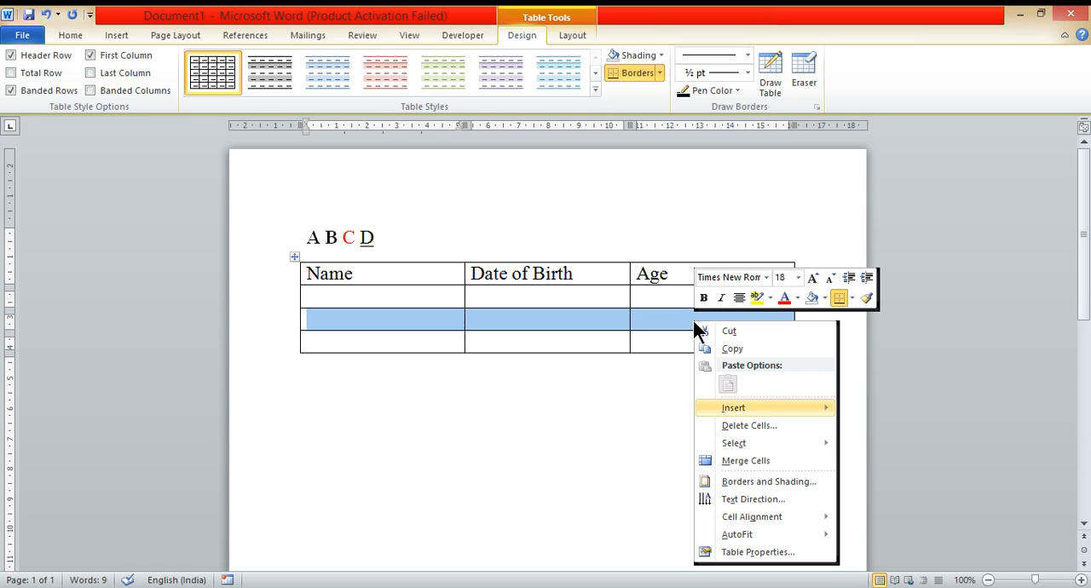
left_click(740, 426)
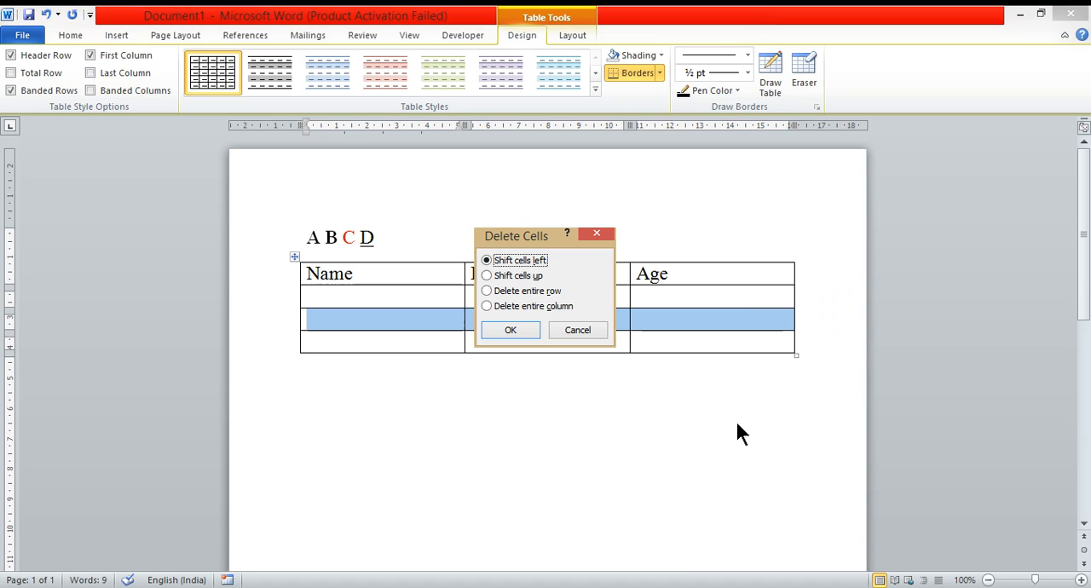
left_click(548, 291)
left_click(509, 330)
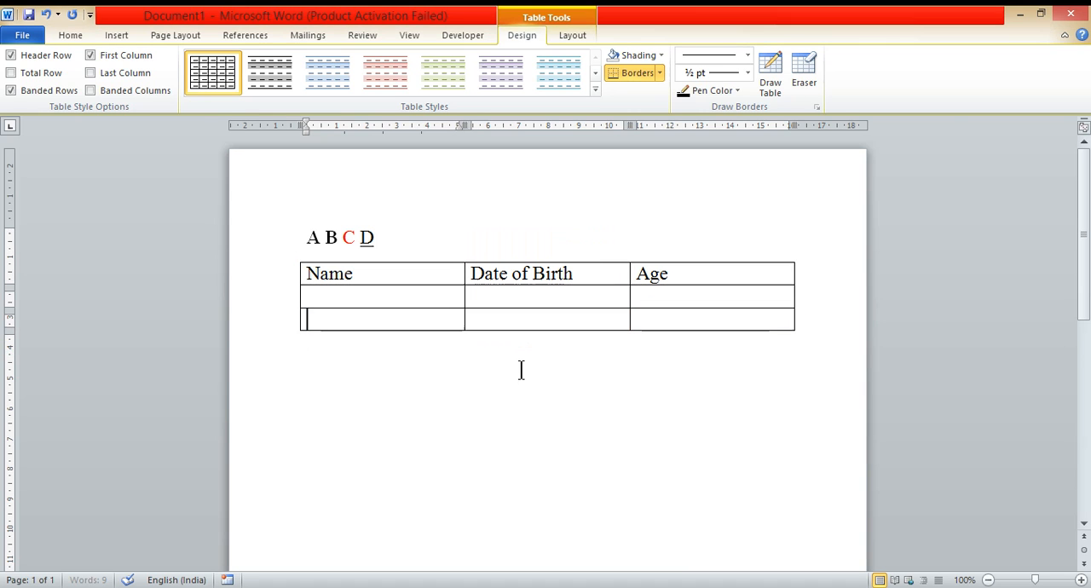
Step: Start a new paragraph below the table and set its font to Shivaji01
left_click(514, 407)
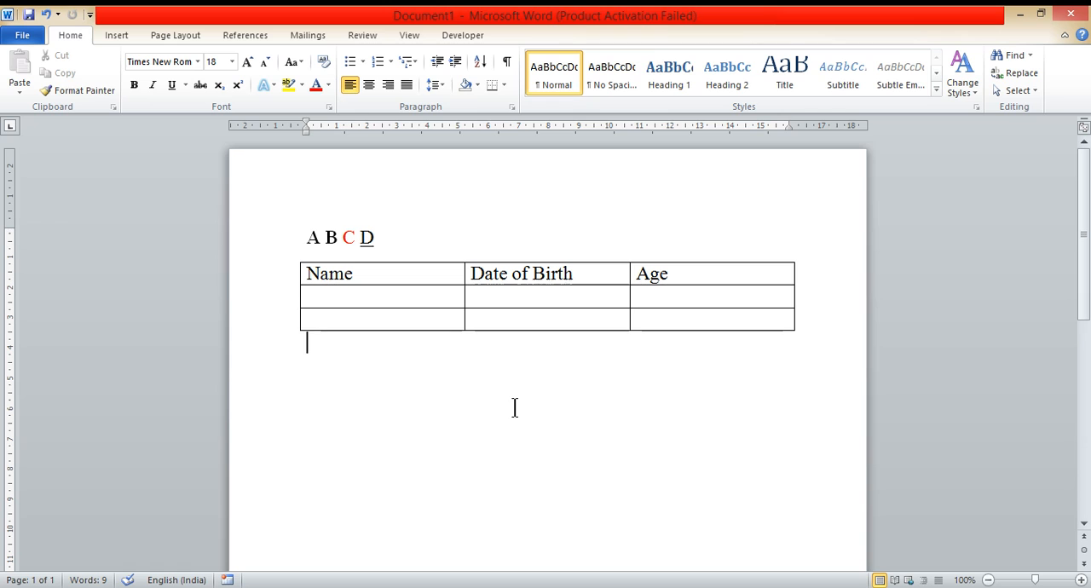
key("Return")
left_click(198, 61)
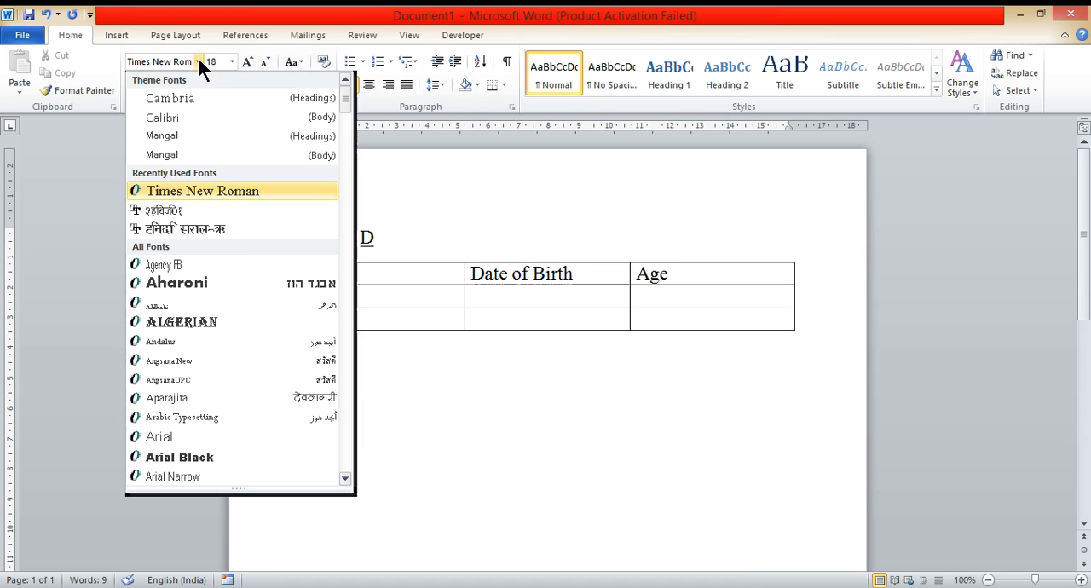
scroll(226, 430, "down", 13)
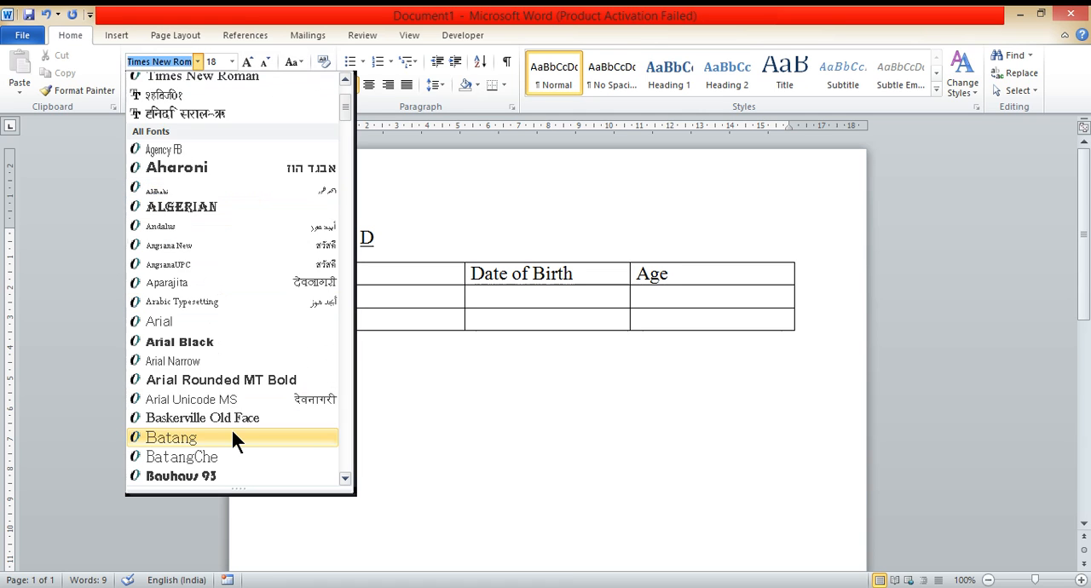
scroll(231, 427, "down", 12)
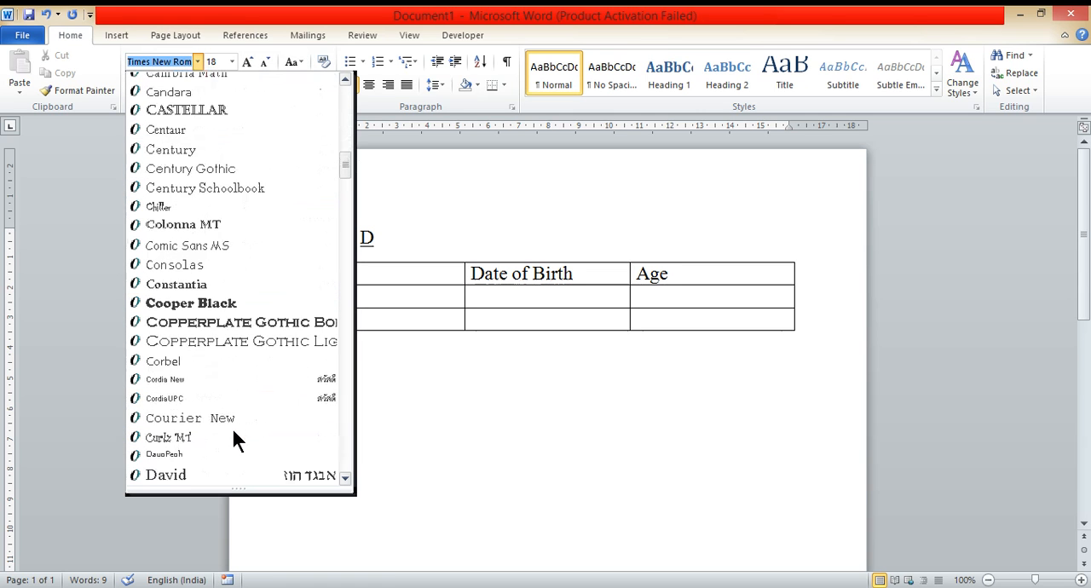
scroll(233, 430, "down", 6)
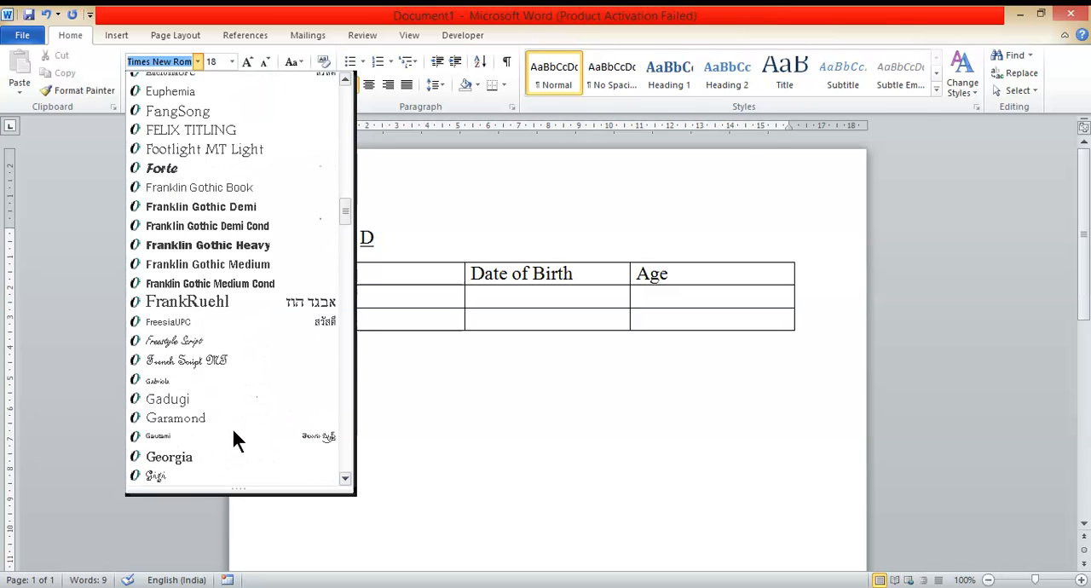
scroll(233, 430, "up", 6)
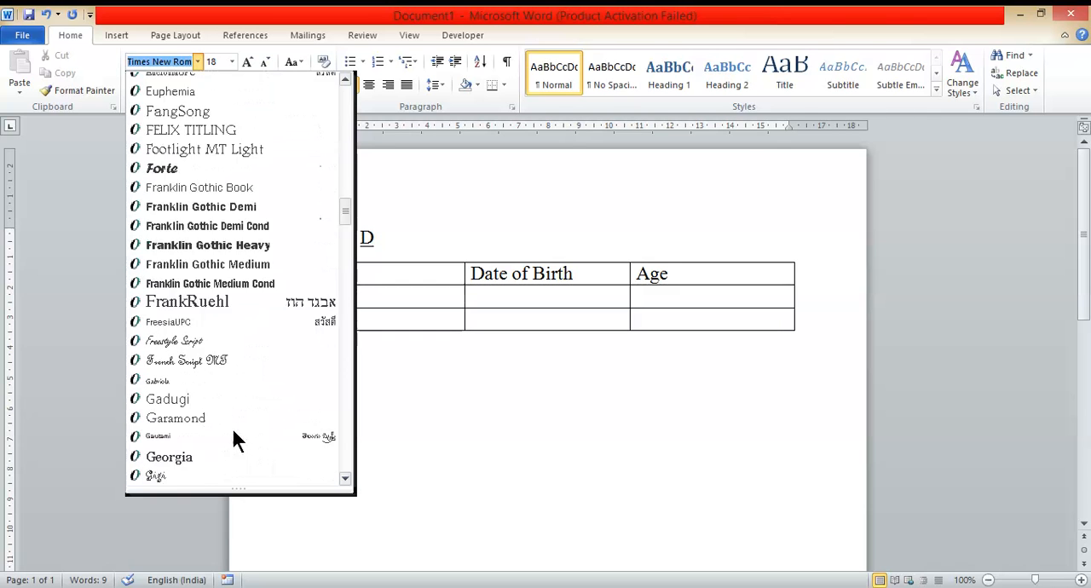
left_click(509, 399)
left_click(198, 62)
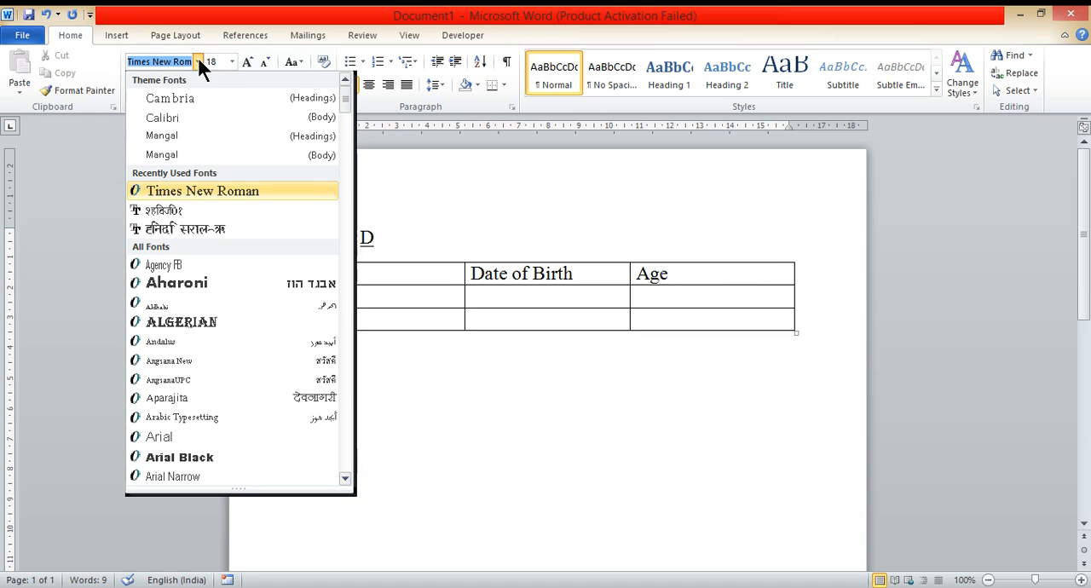
left_click(213, 213)
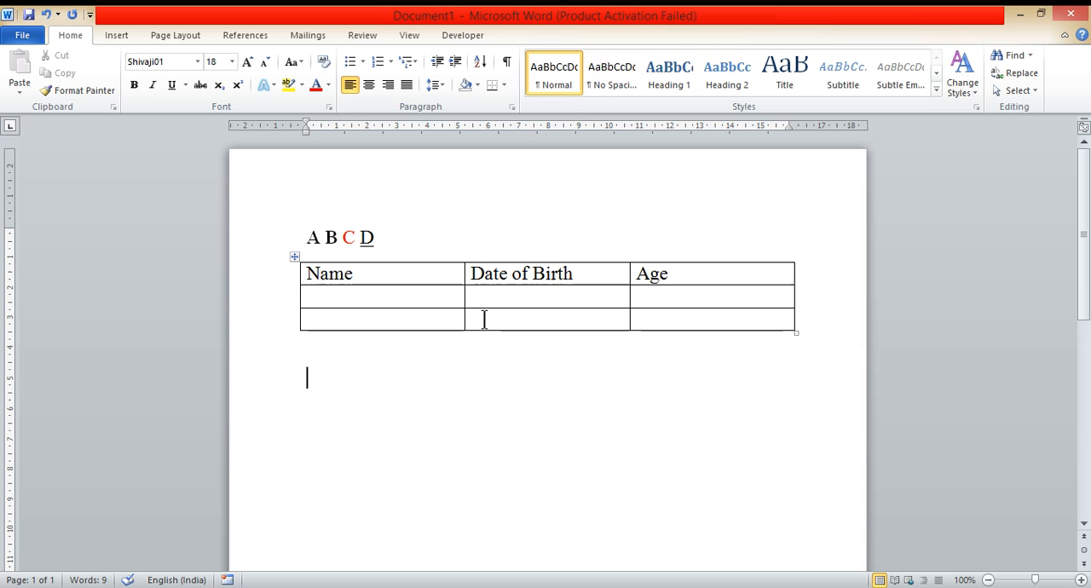
Step: Type the first word of a person's name in Marathi using Shivaji01 keyboard letters
type("Z")
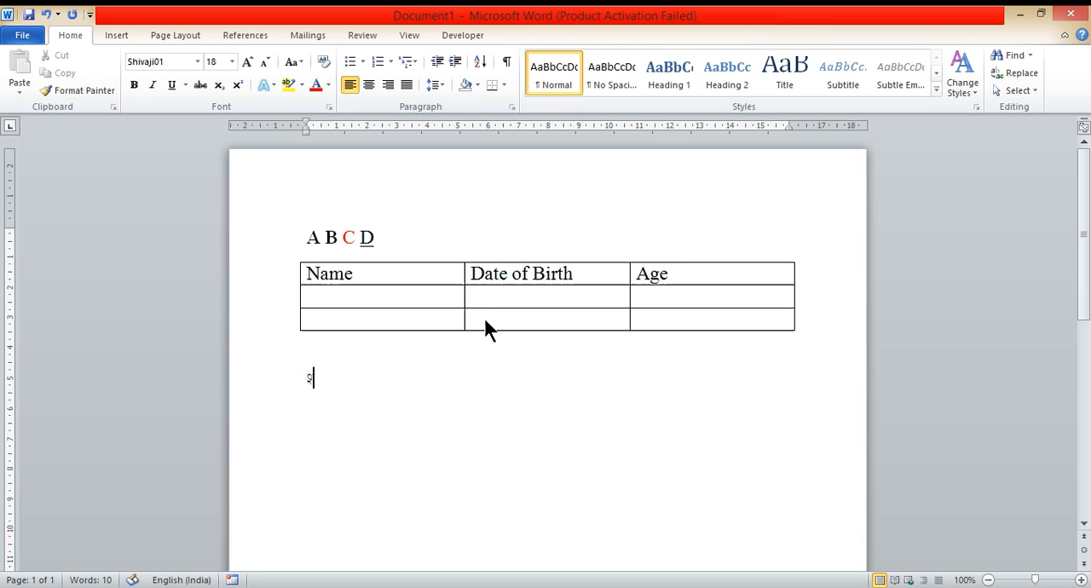
type("iv")
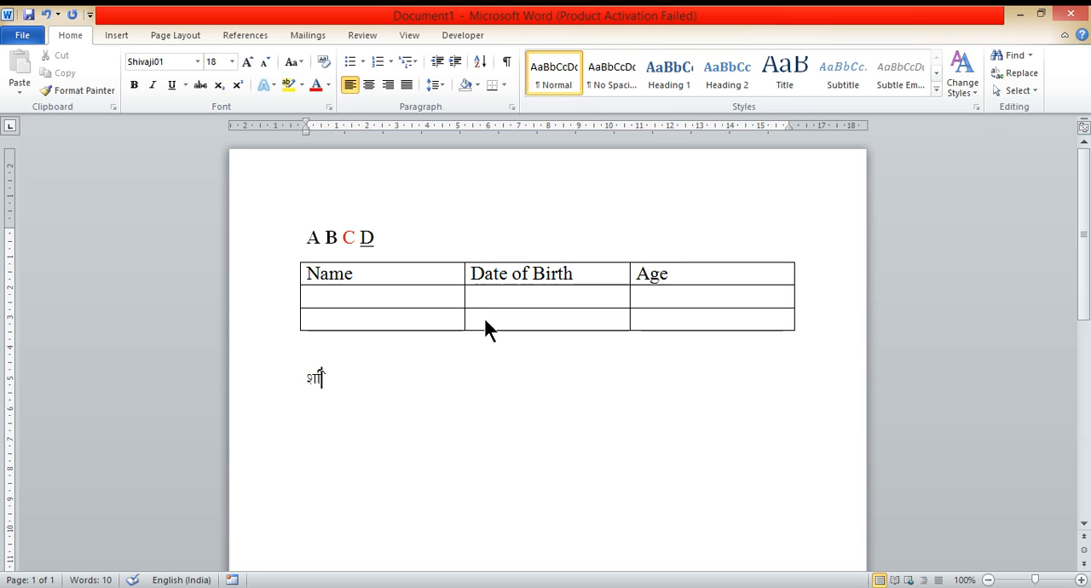
type("al")
Step: Open the Symbol dialog, switch its font to Shivaji01 and insert a Devanagari character
left_click(120, 39)
left_click(953, 93)
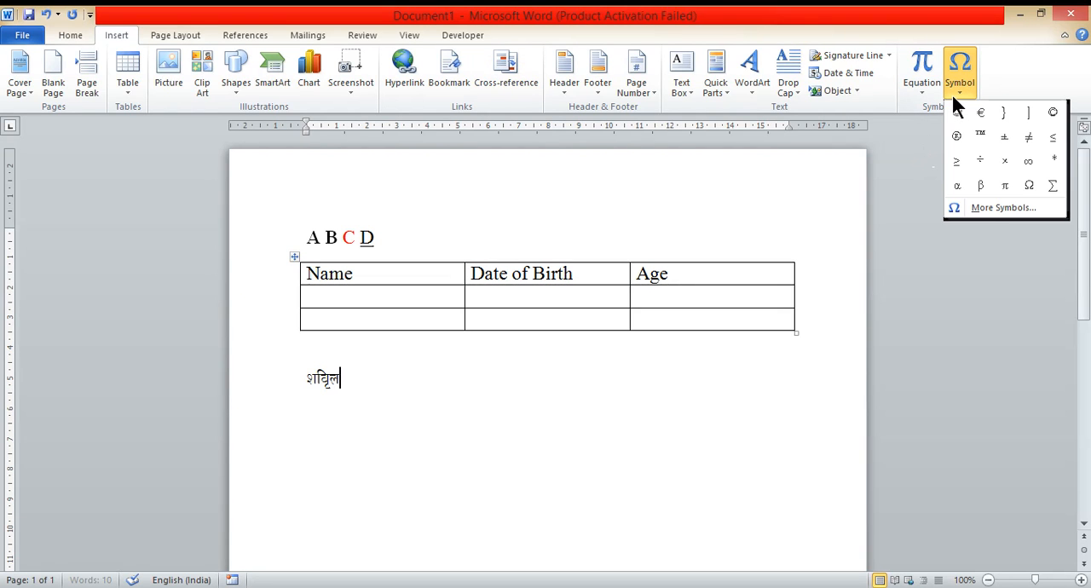
left_click(983, 208)
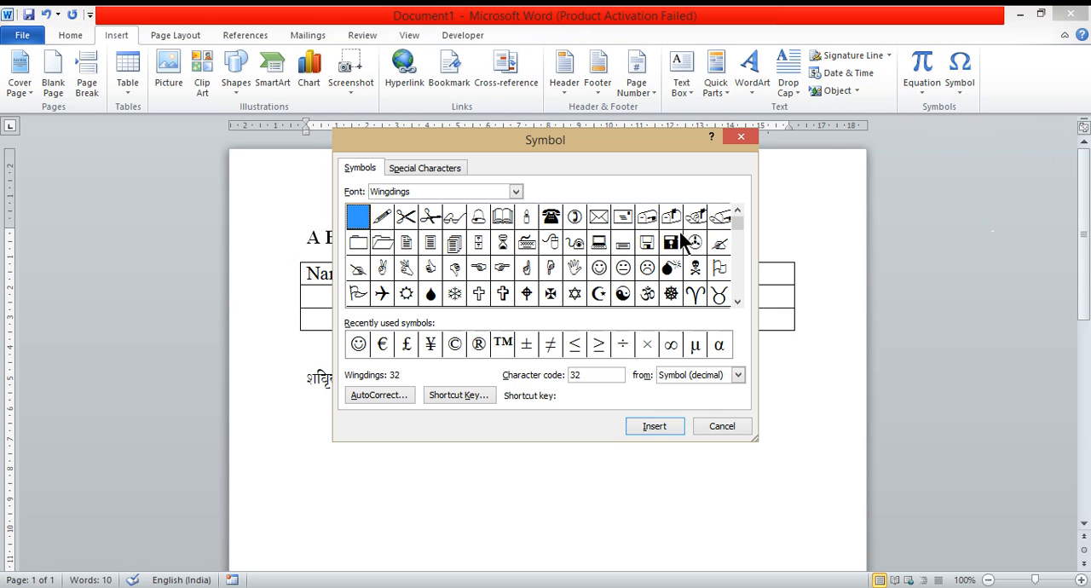
left_click(516, 191)
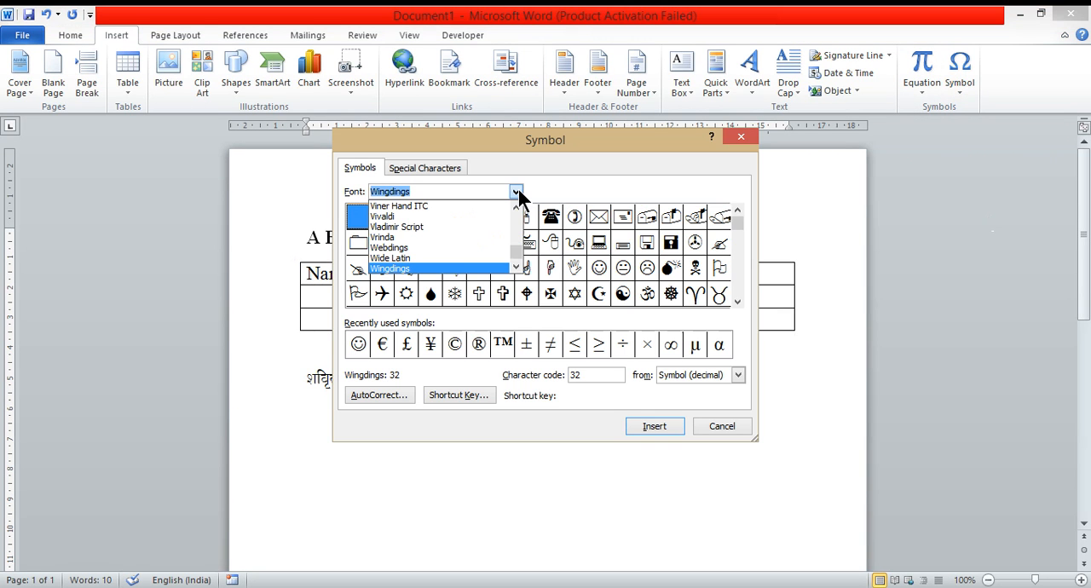
type("sh")
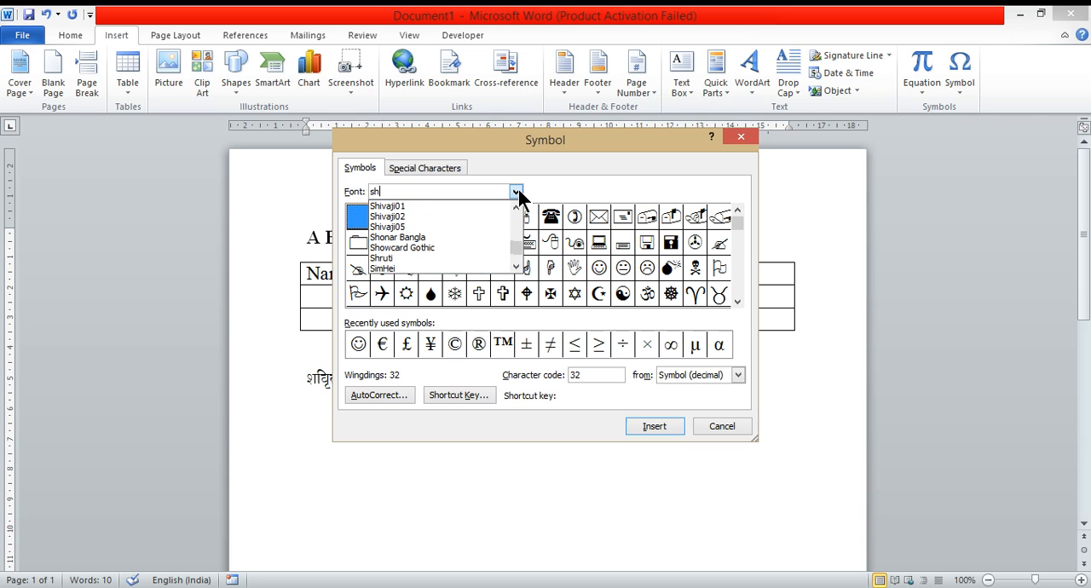
key("Down")
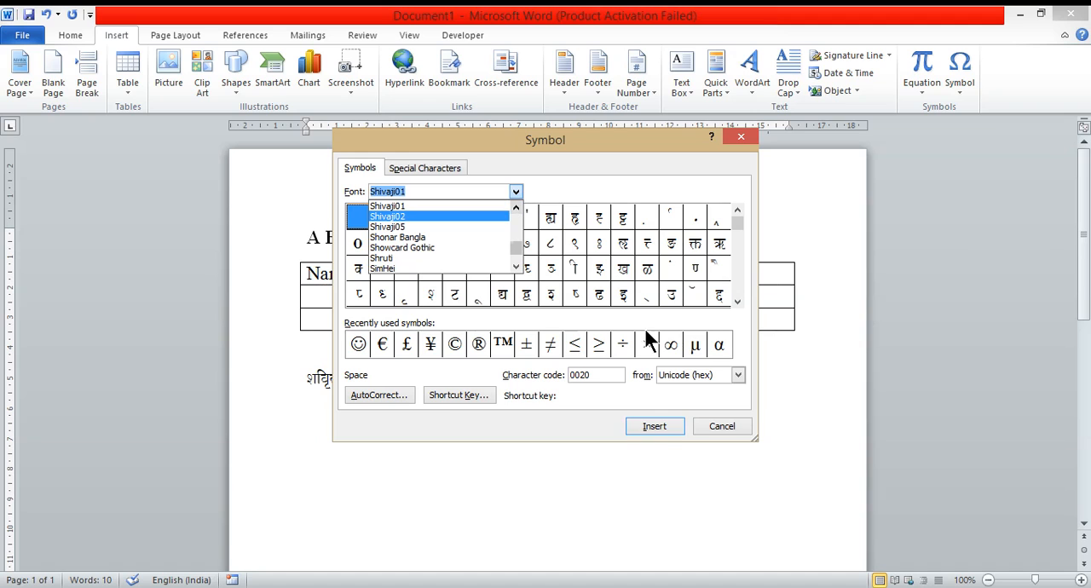
left_click(597, 294)
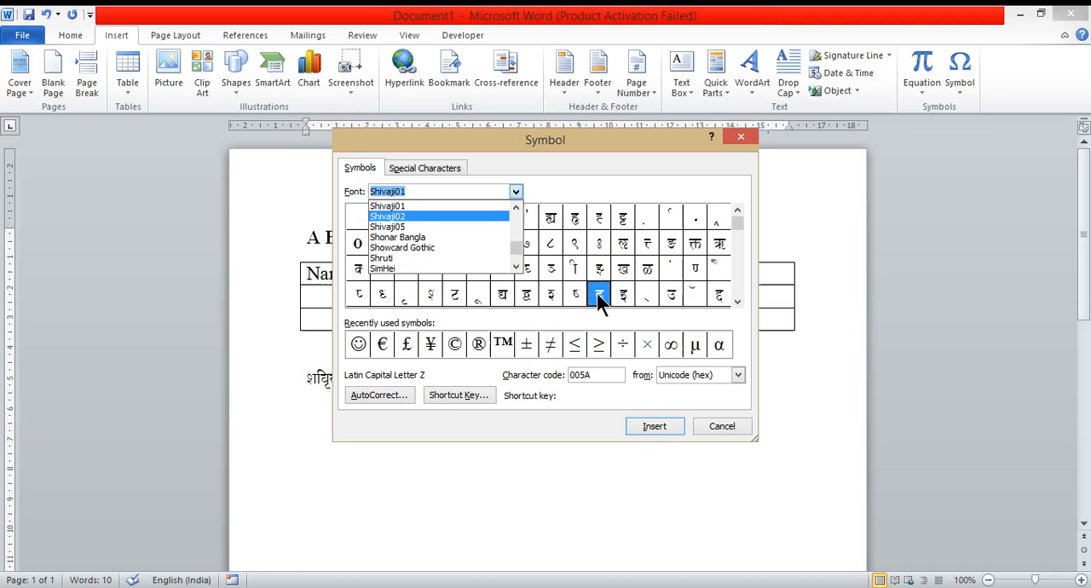
left_click(657, 426)
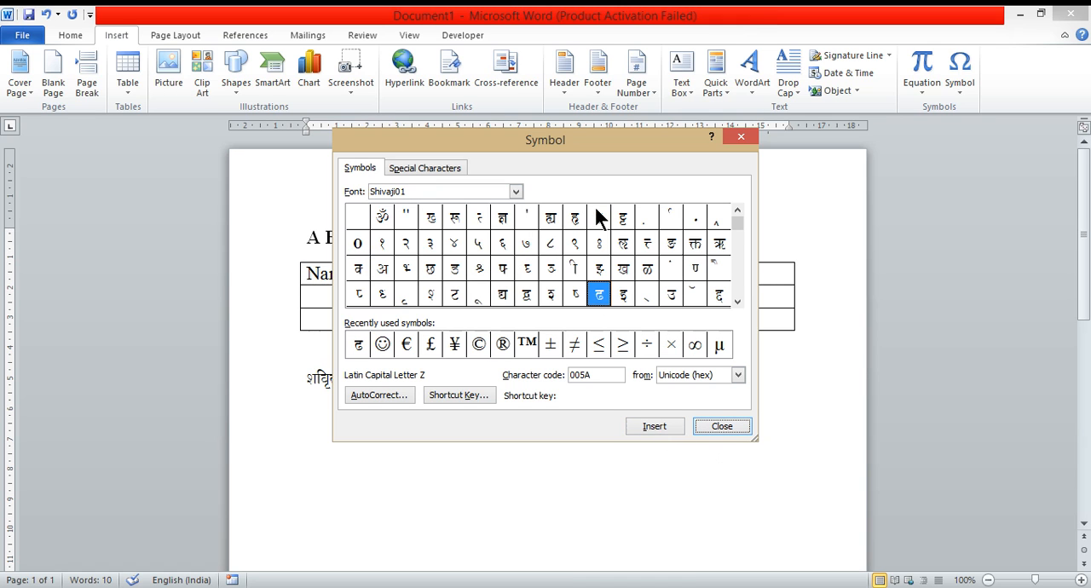
Step: Move the Symbol dialog aside and delete the character just inserted
left_click_drag(645, 141, 802, 19)
left_click(406, 380)
key("BackSpace")
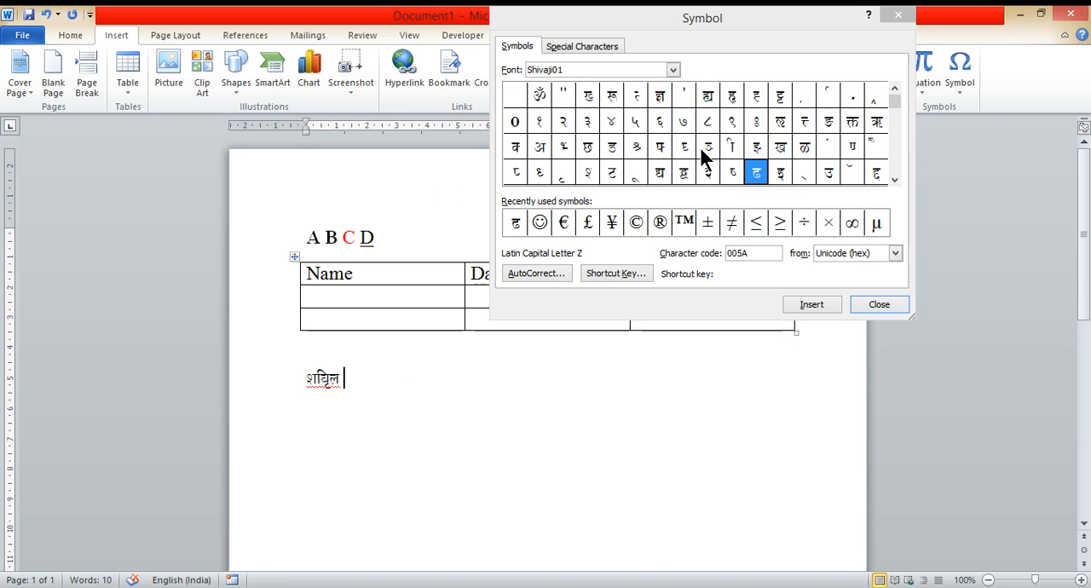
Step: Insert the Shivaji01 consonant स after a space to begin the second word
left_click(661, 146)
key("s")
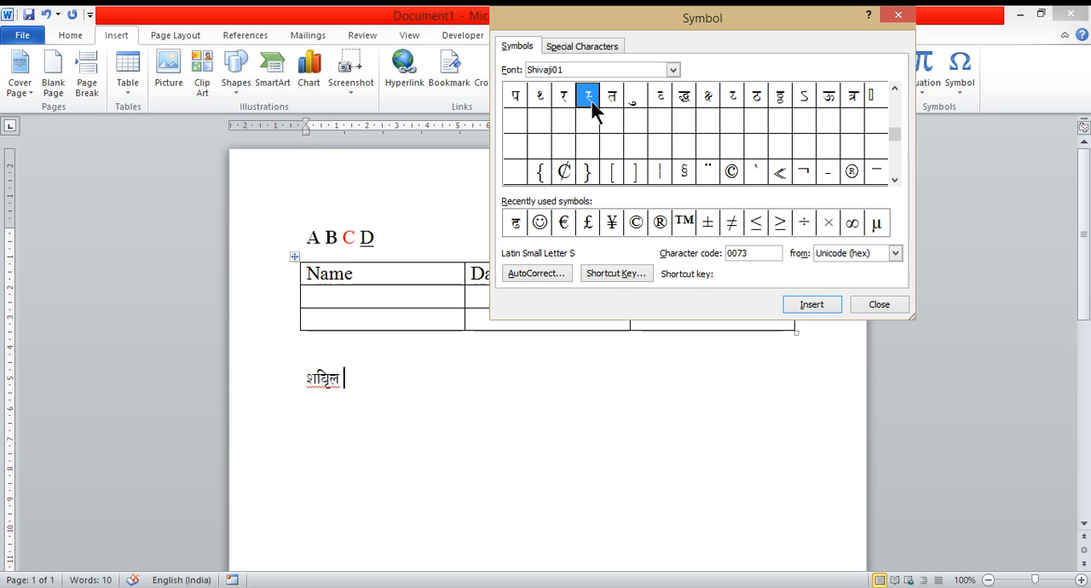
left_click(809, 304)
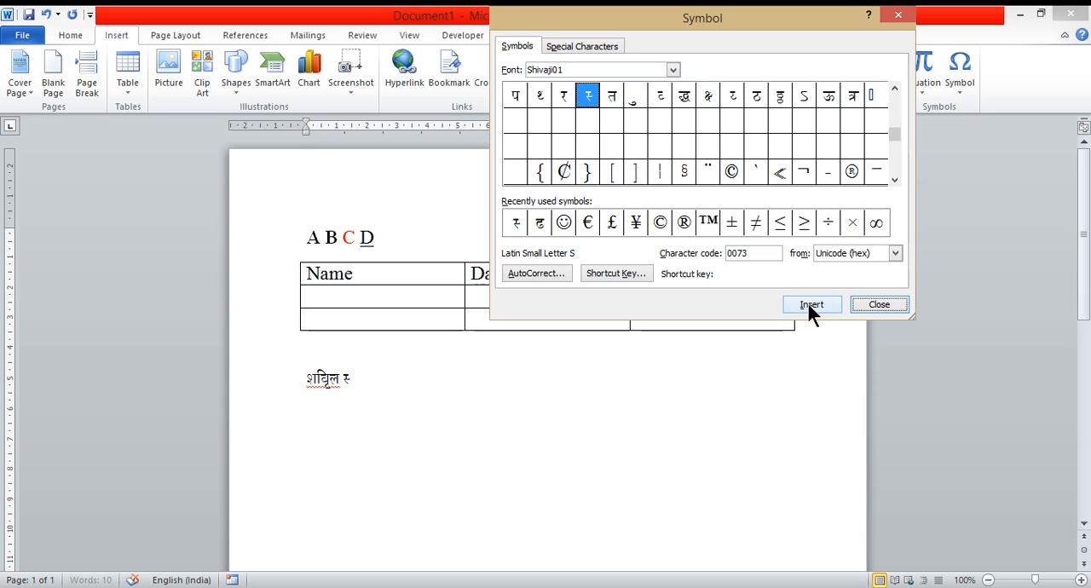
Step: Insert vowel-sign symbols from the Shivaji01 grid after that consonant
left_click(894, 88)
left_click(894, 87)
left_click(894, 88)
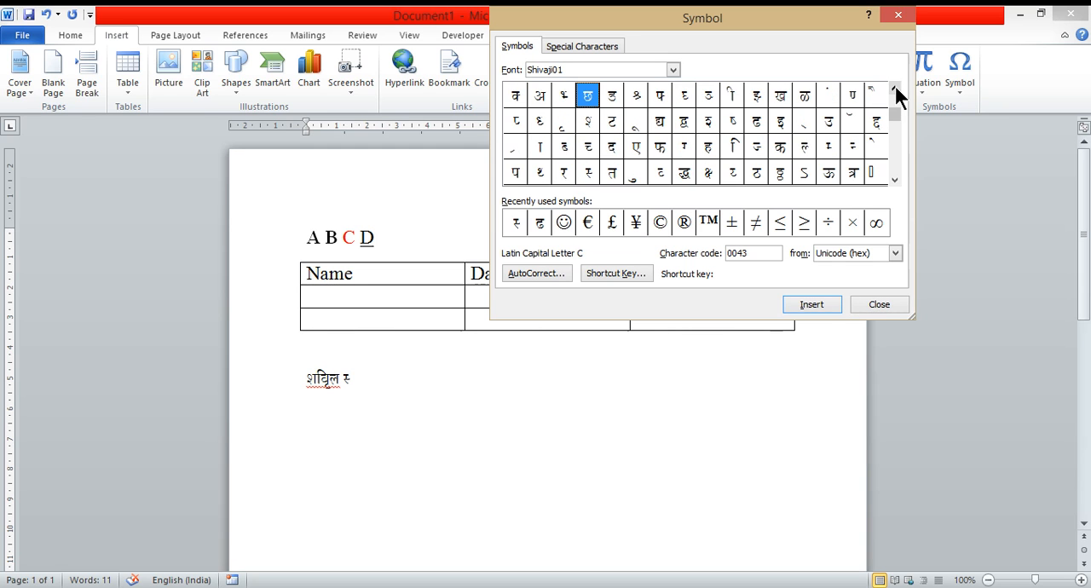
left_click(894, 88)
left_click(541, 172)
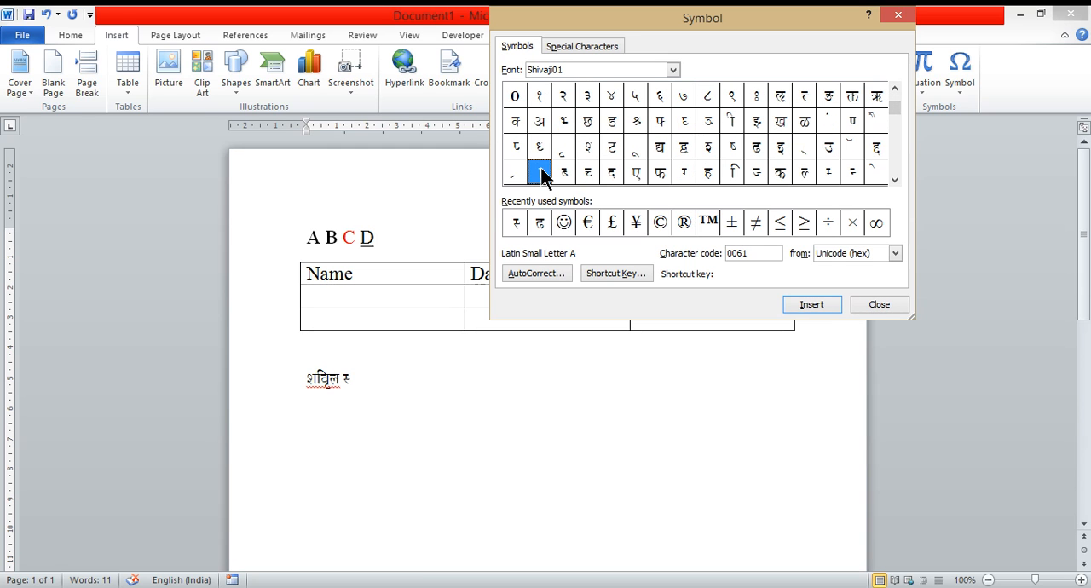
left_click(811, 303)
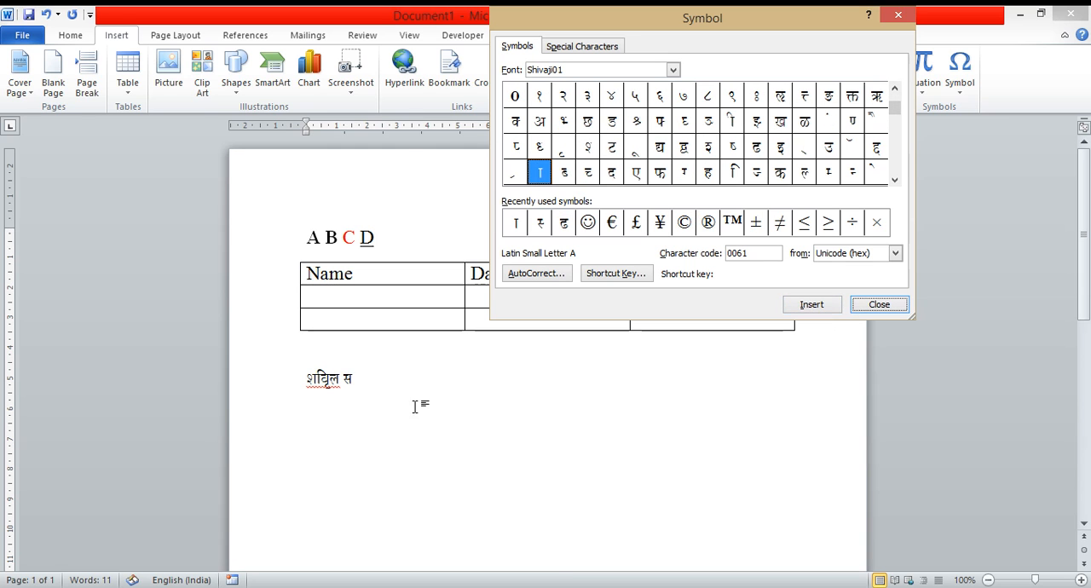
left_click(894, 180)
left_click(894, 180)
double_click(635, 149)
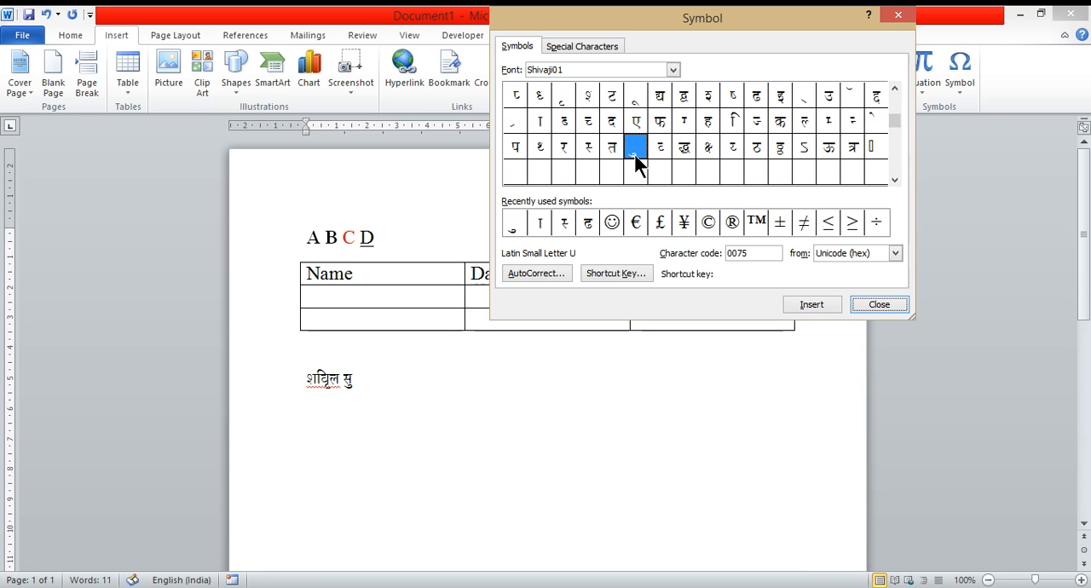
Step: Insert the Shivaji01 symbols ज and ा to continue the second word
left_click(682, 120)
left_click(758, 127)
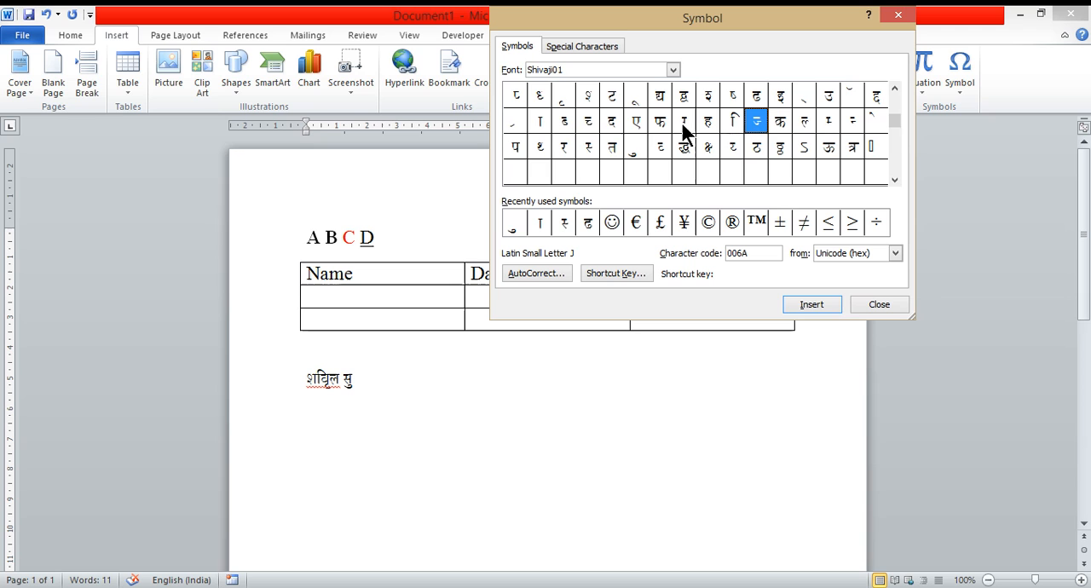
left_click(801, 304)
left_click(540, 120)
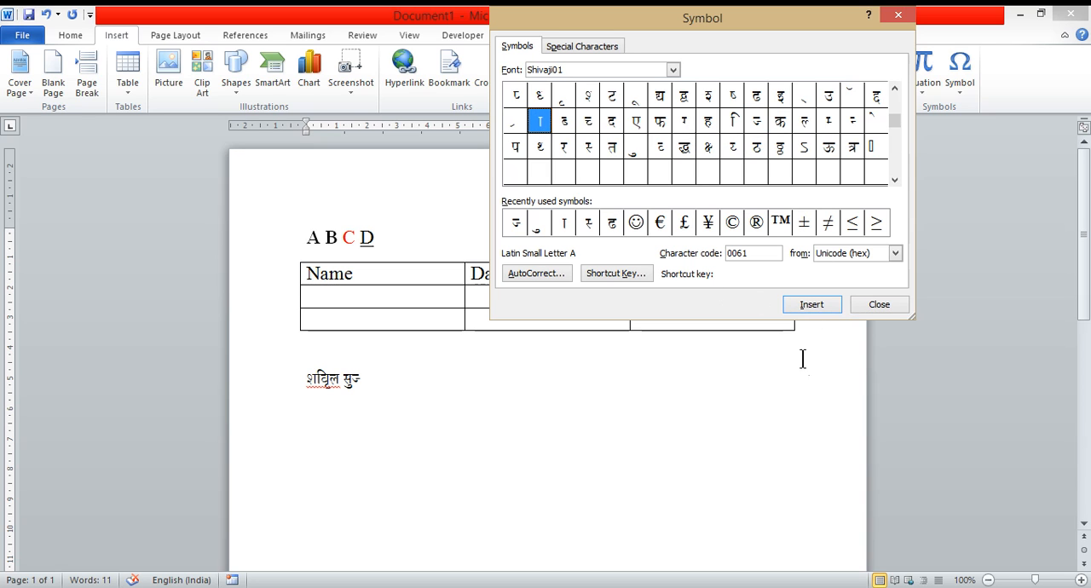
left_click(804, 300)
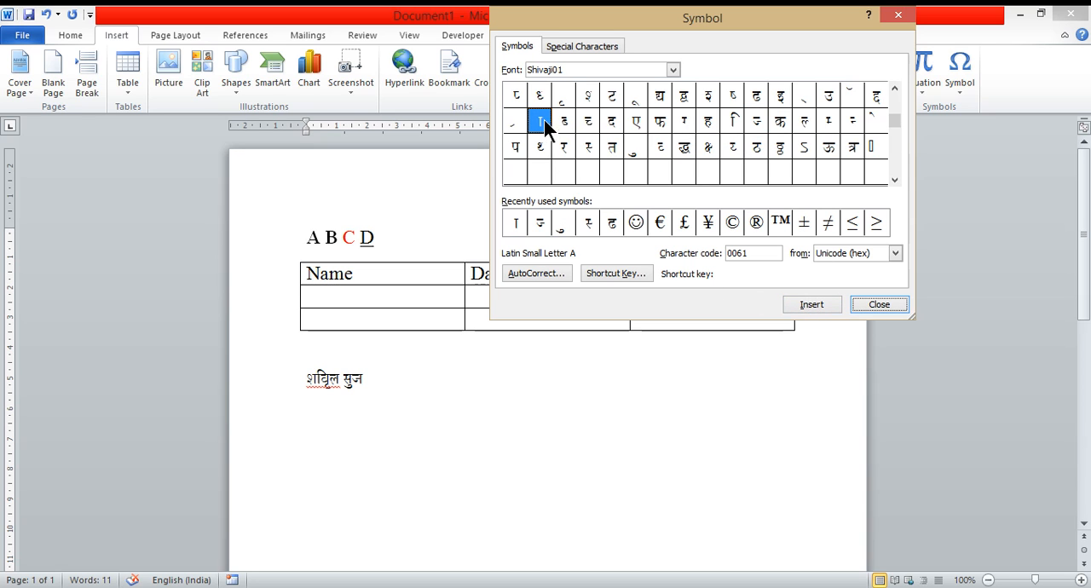
left_click(805, 300)
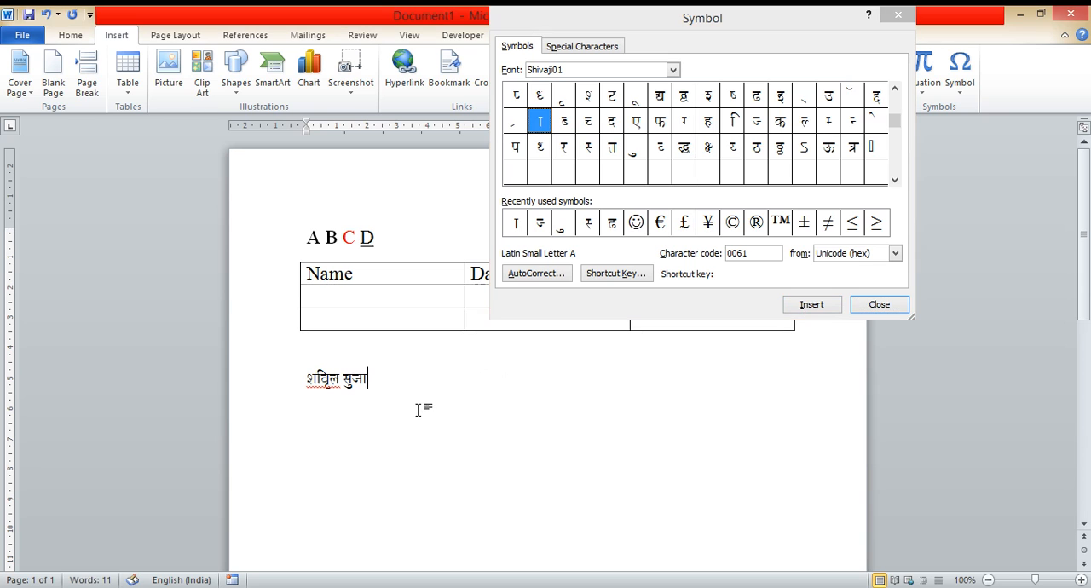
Step: Finish the second word of the name by typing its last syllable, then close the Symbol dialog
type("ta")
left_click(883, 307)
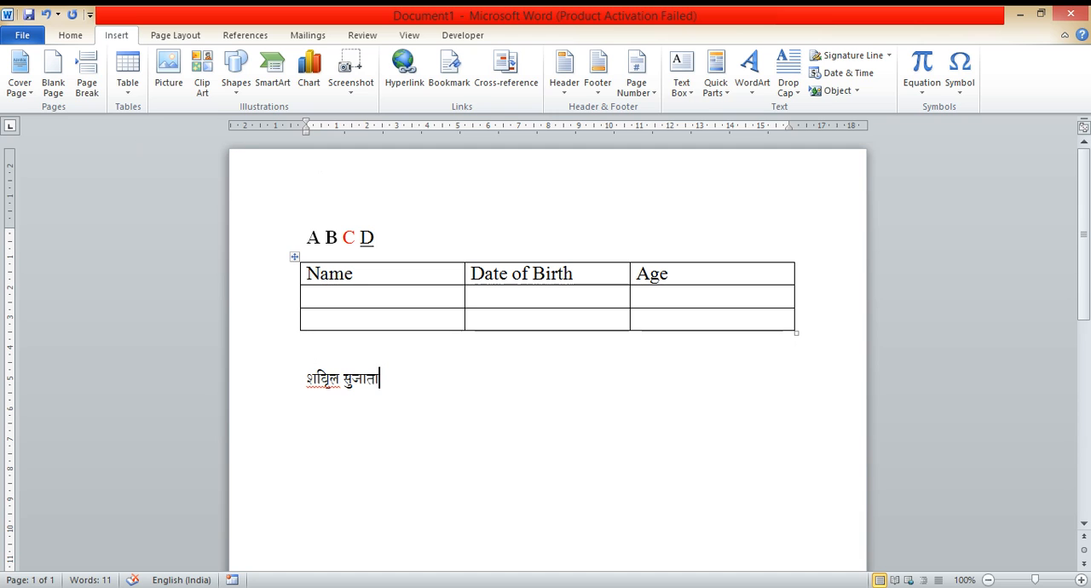
left_click(75, 36)
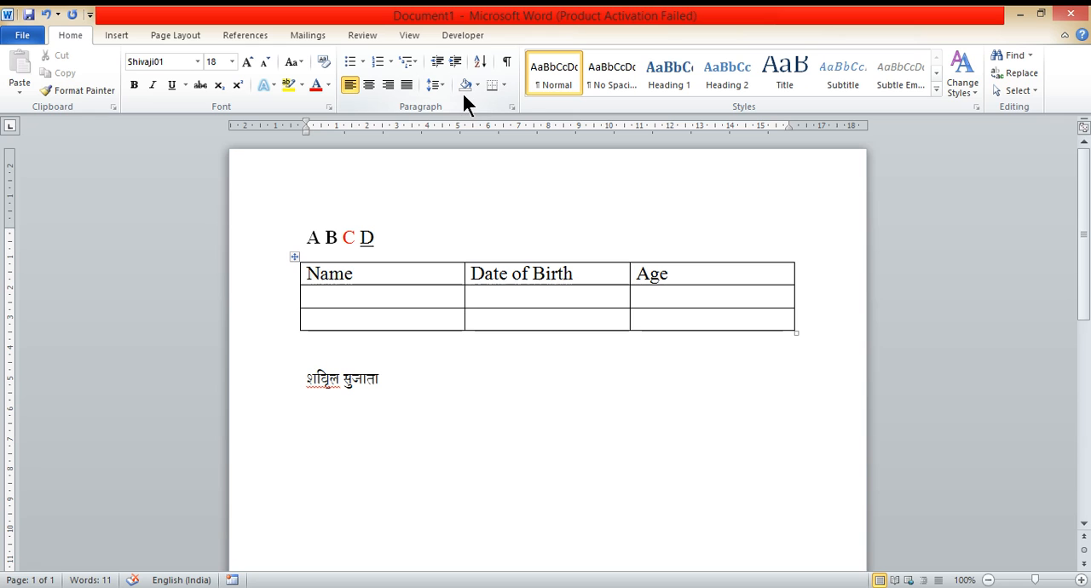
left_click(505, 86)
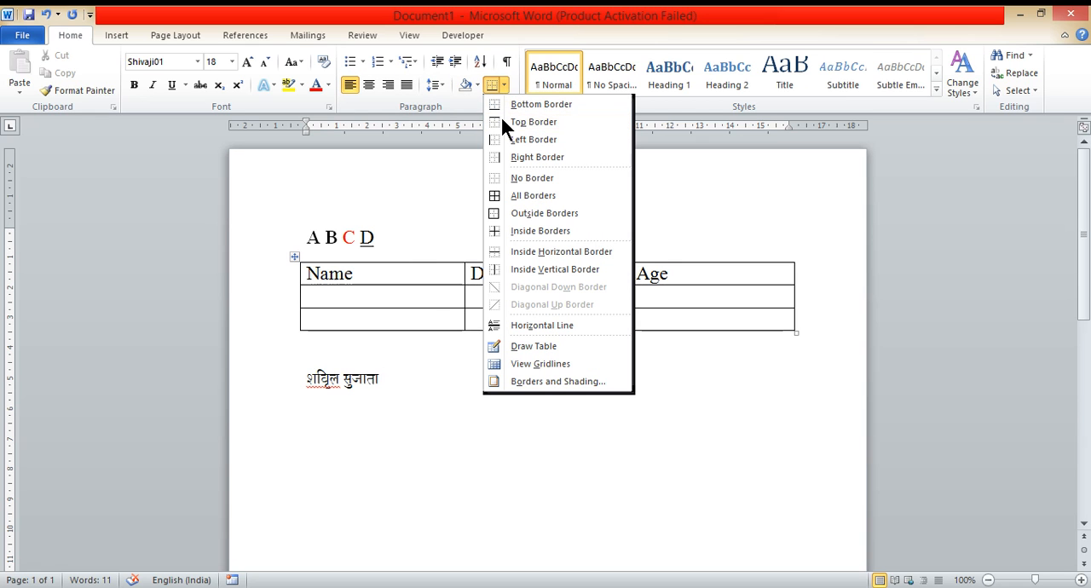
left_click(158, 33)
left_click(157, 32)
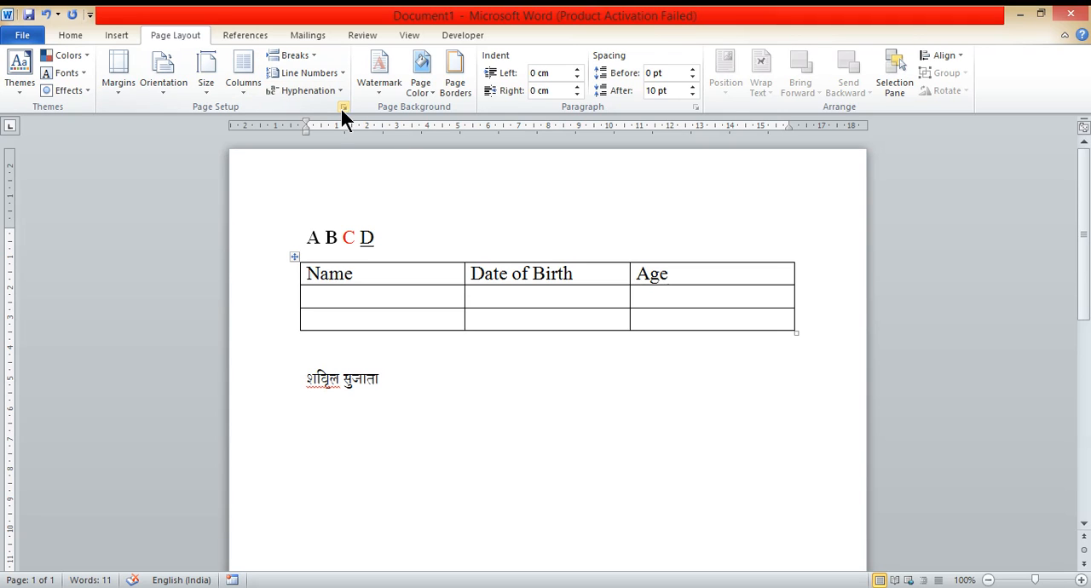
Step: In Page Setup, choose Landscape orientation and Statement paper size for the whole document
left_click(344, 106)
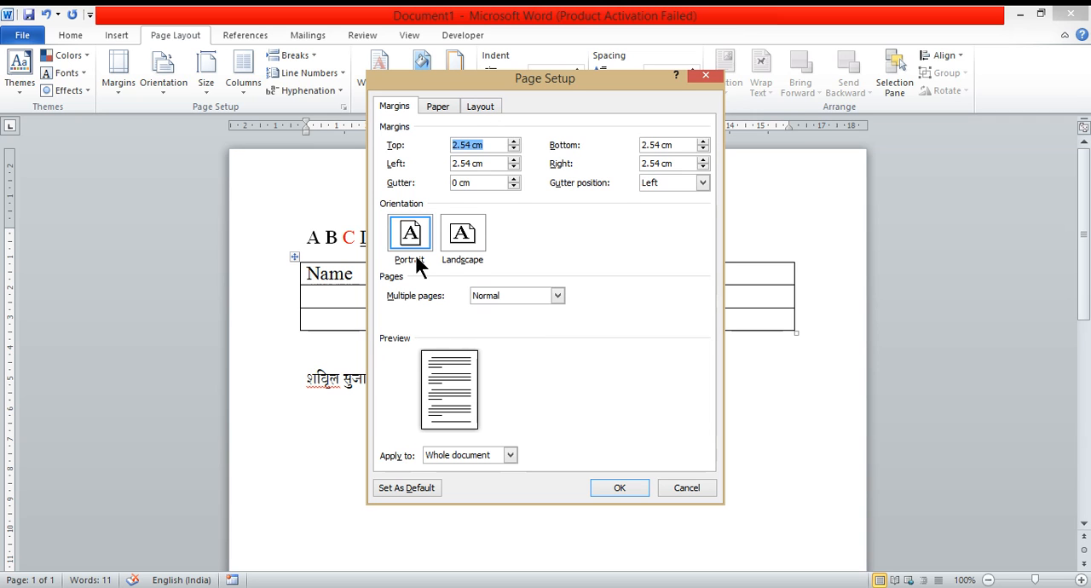
left_click(464, 246)
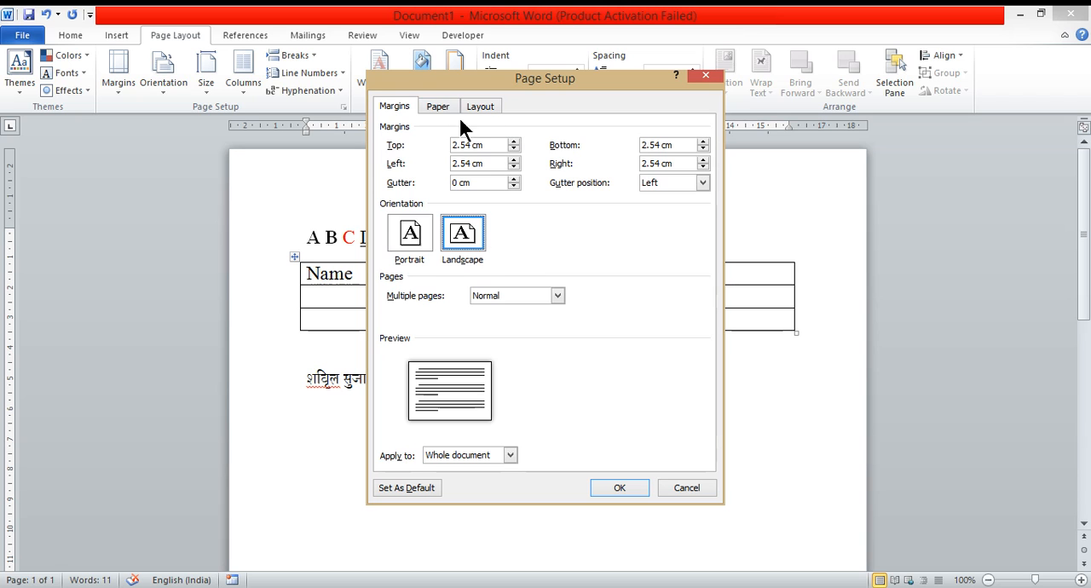
left_click(438, 106)
left_click(516, 146)
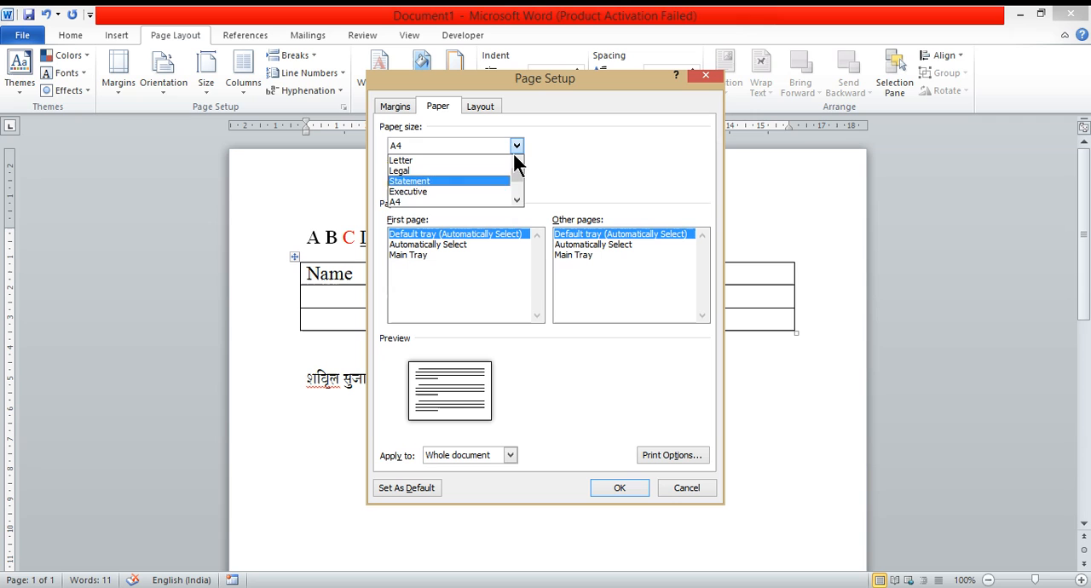
left_click(515, 201)
left_click(515, 201)
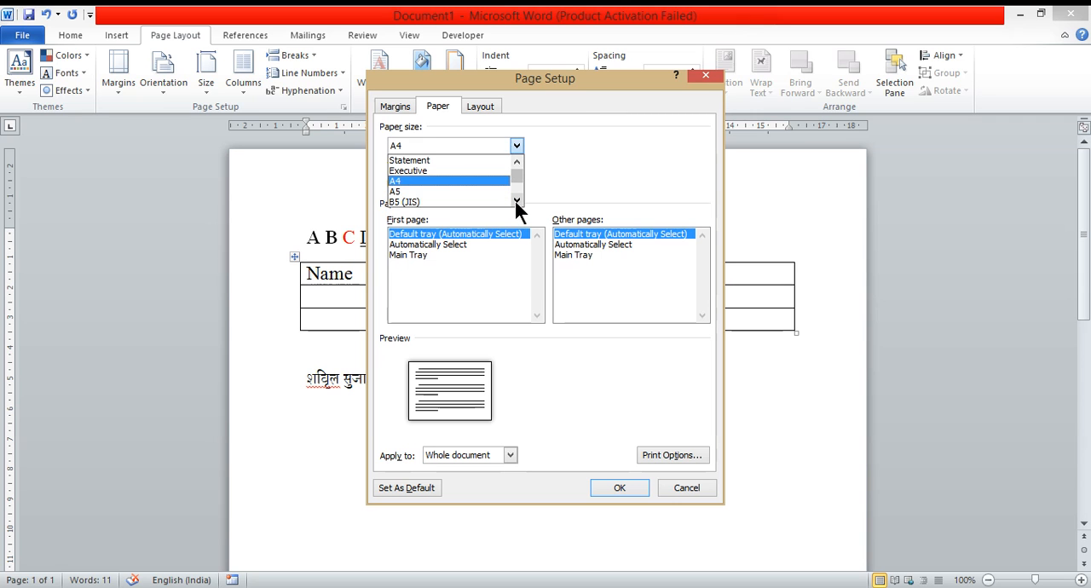
left_click(439, 161)
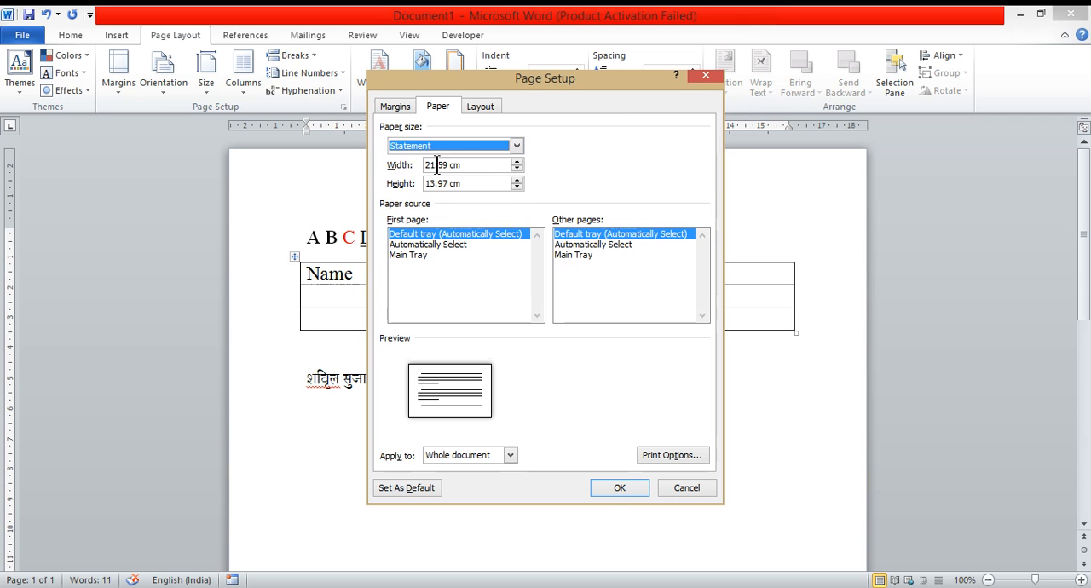
left_click(607, 487)
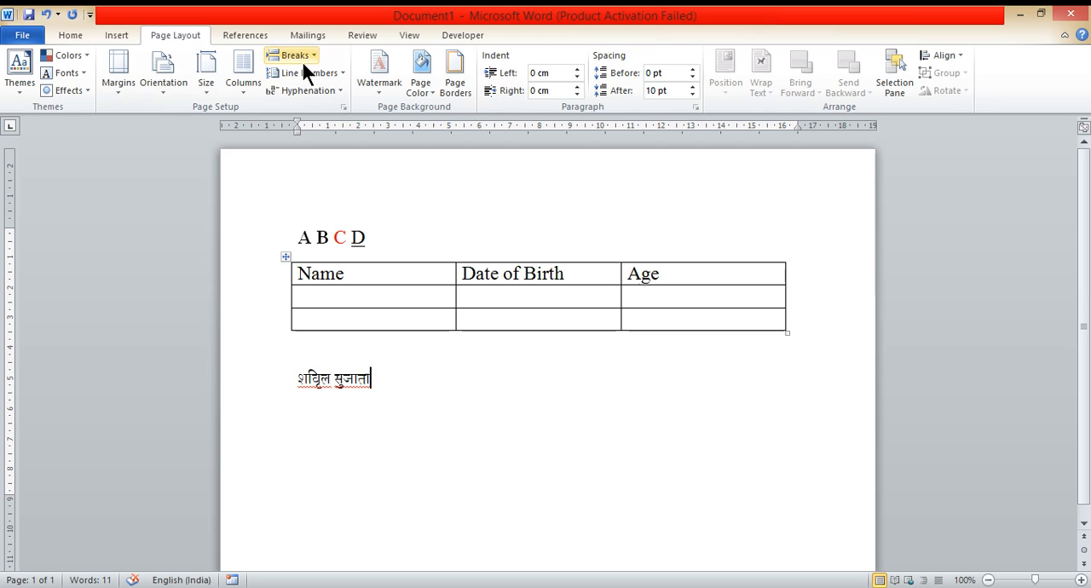
Step: Open the page colour Fill Effects gradient options and try a one-colour gradient using a dark brown colour
left_click(377, 229)
left_click(432, 92)
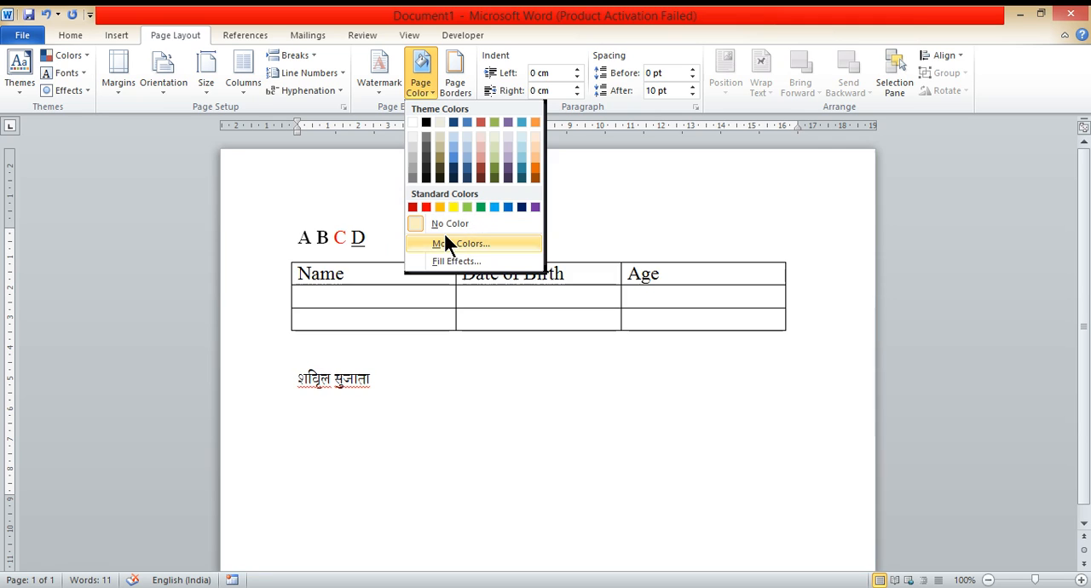
left_click(450, 261)
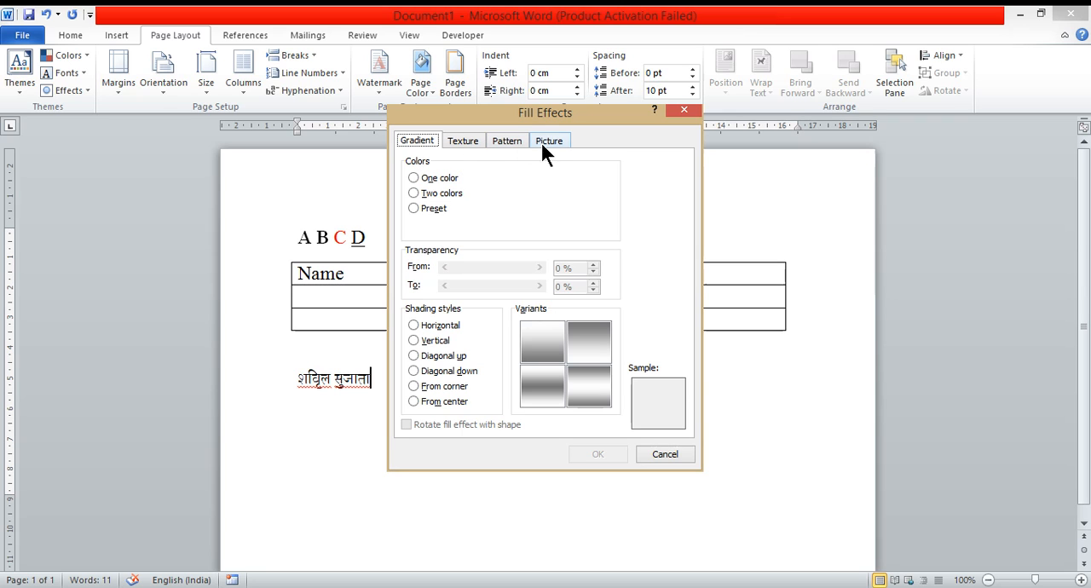
left_click(449, 178)
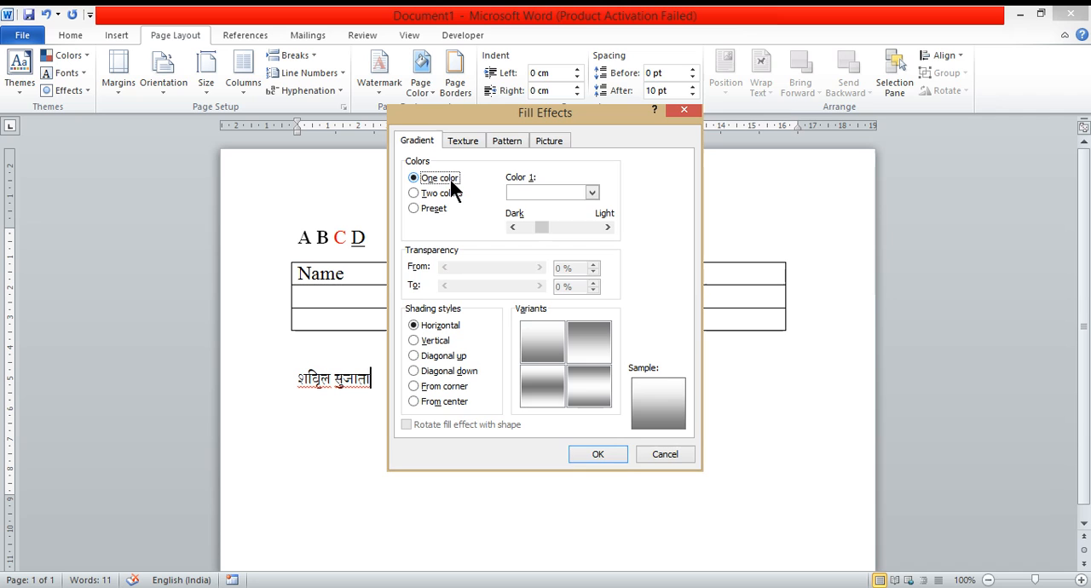
left_click(592, 193)
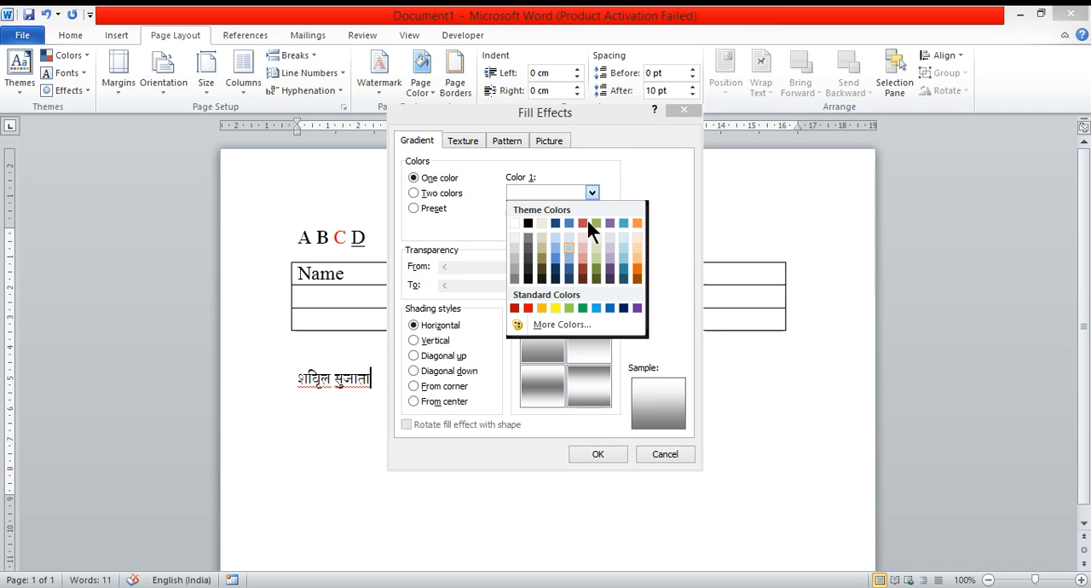
left_click(541, 281)
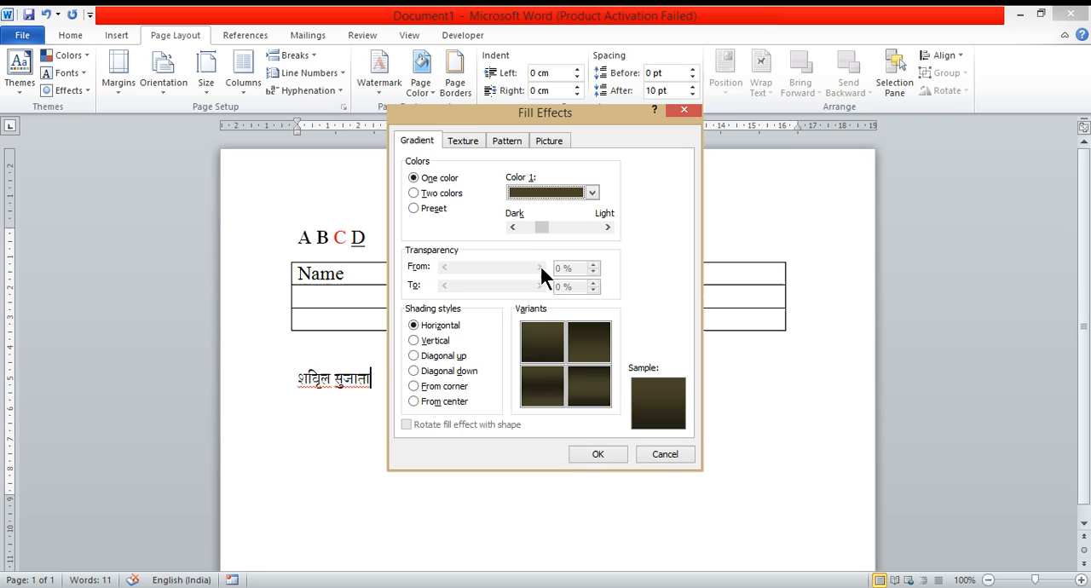
Step: Switch the gradient to two colours, with a red-orange Color 1 and a light orange Color 2
left_click(444, 195)
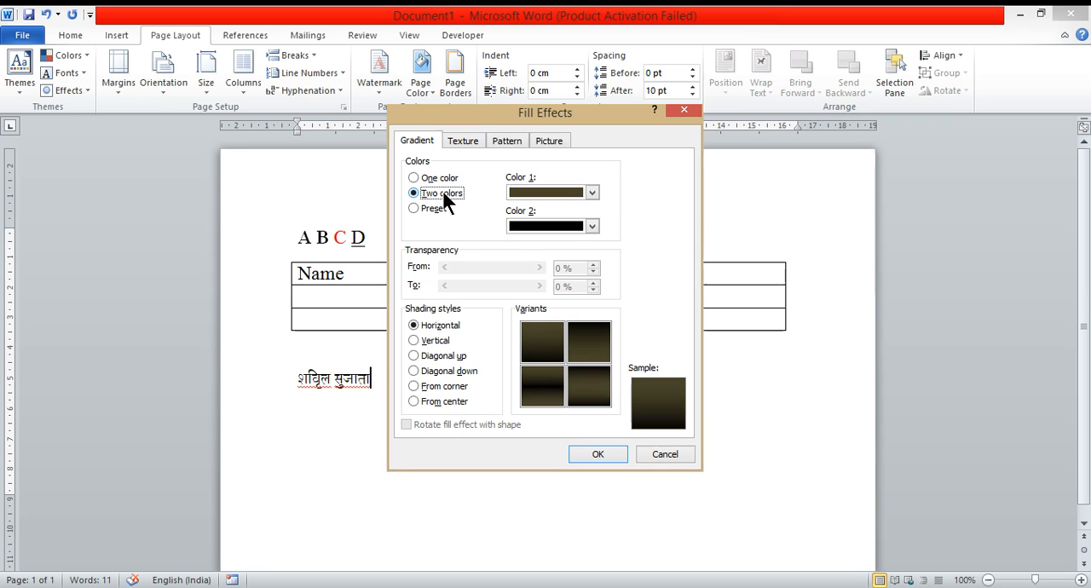
left_click(591, 191)
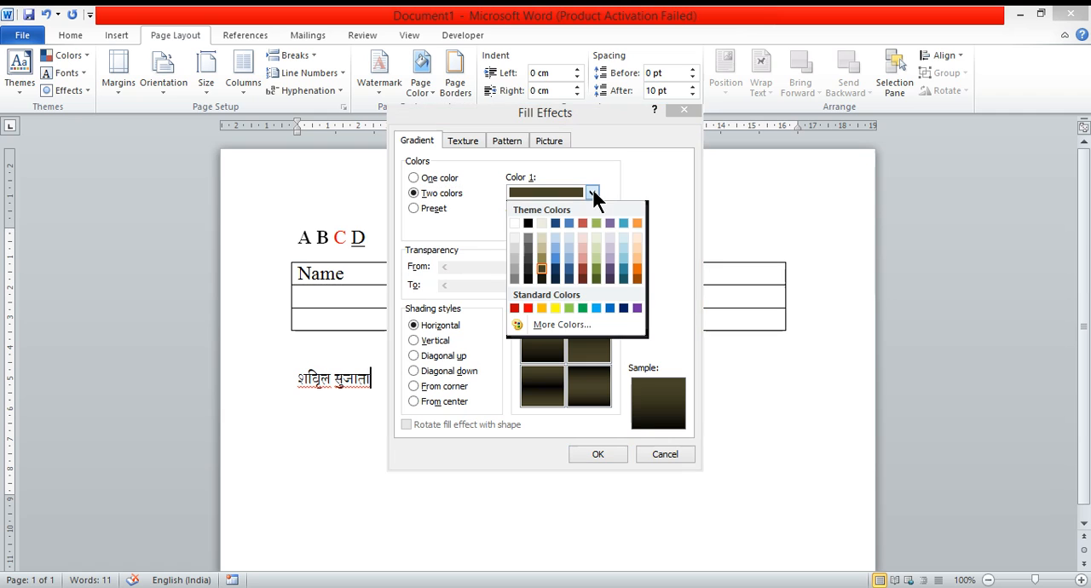
left_click(583, 222)
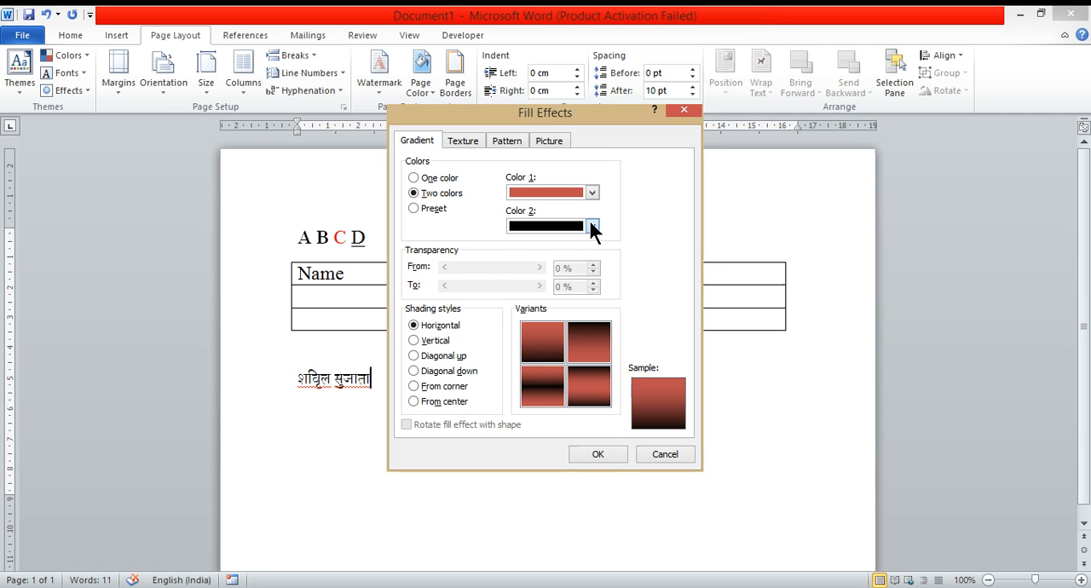
left_click(592, 226)
left_click(639, 298)
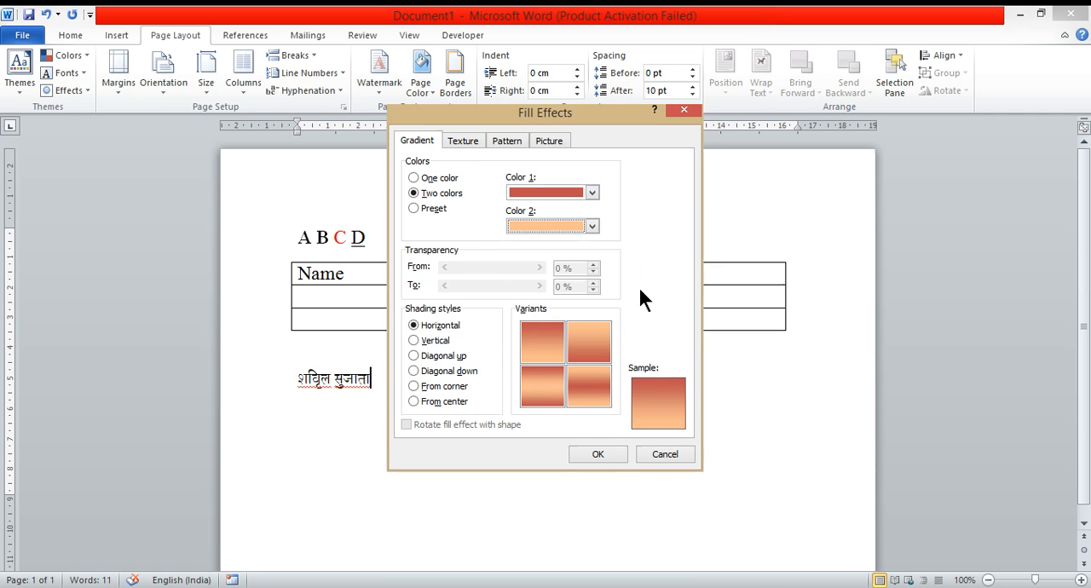
Step: Set the gradient shading style to Diagonal down and apply it as the page colour
left_click(433, 373)
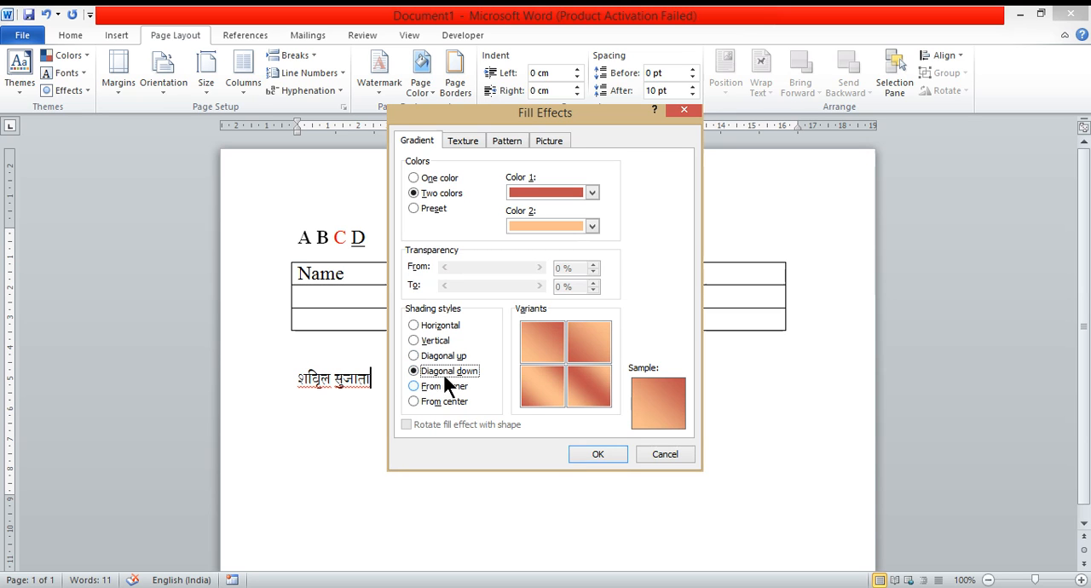
left_click(596, 454)
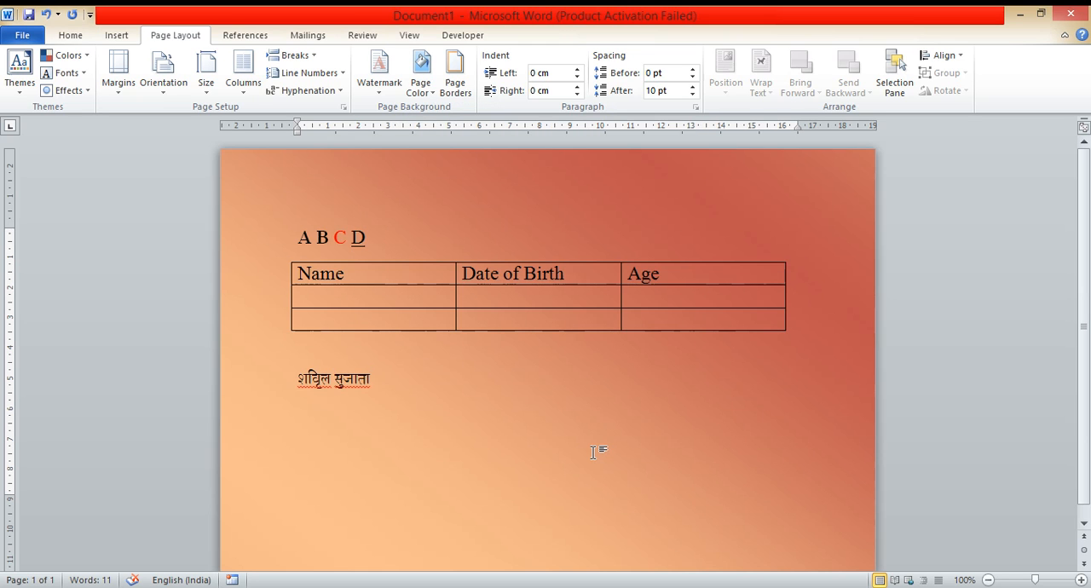
Step: Open the page border settings and browse the Art border choices for the whole document
left_click(457, 83)
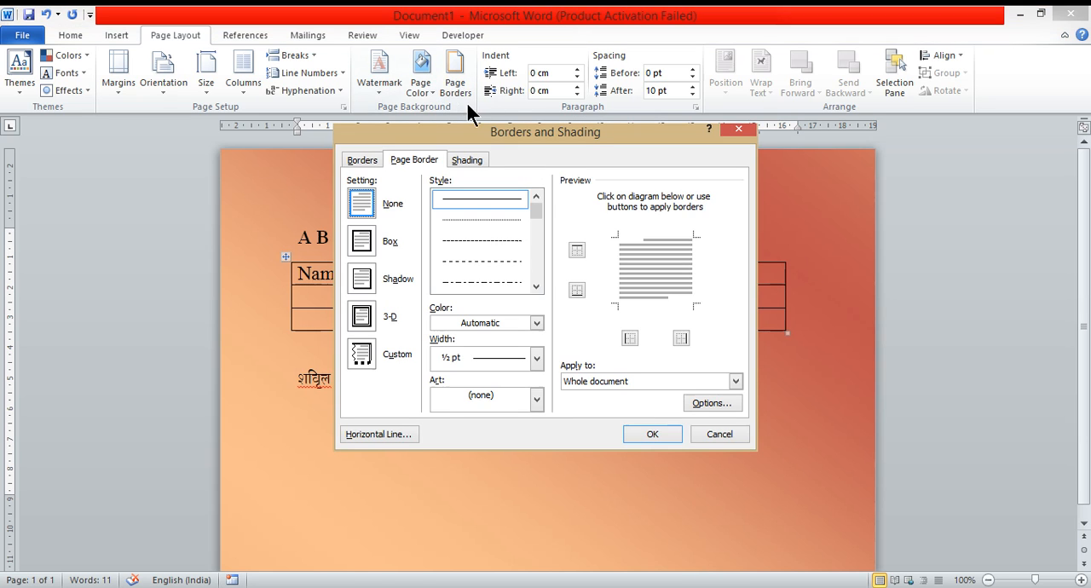
left_click(537, 399)
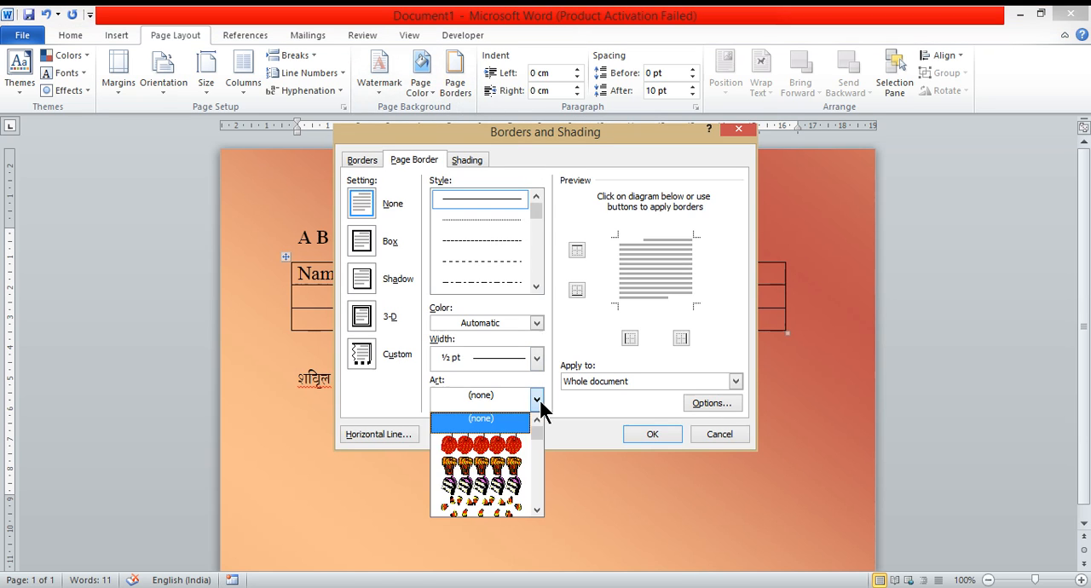